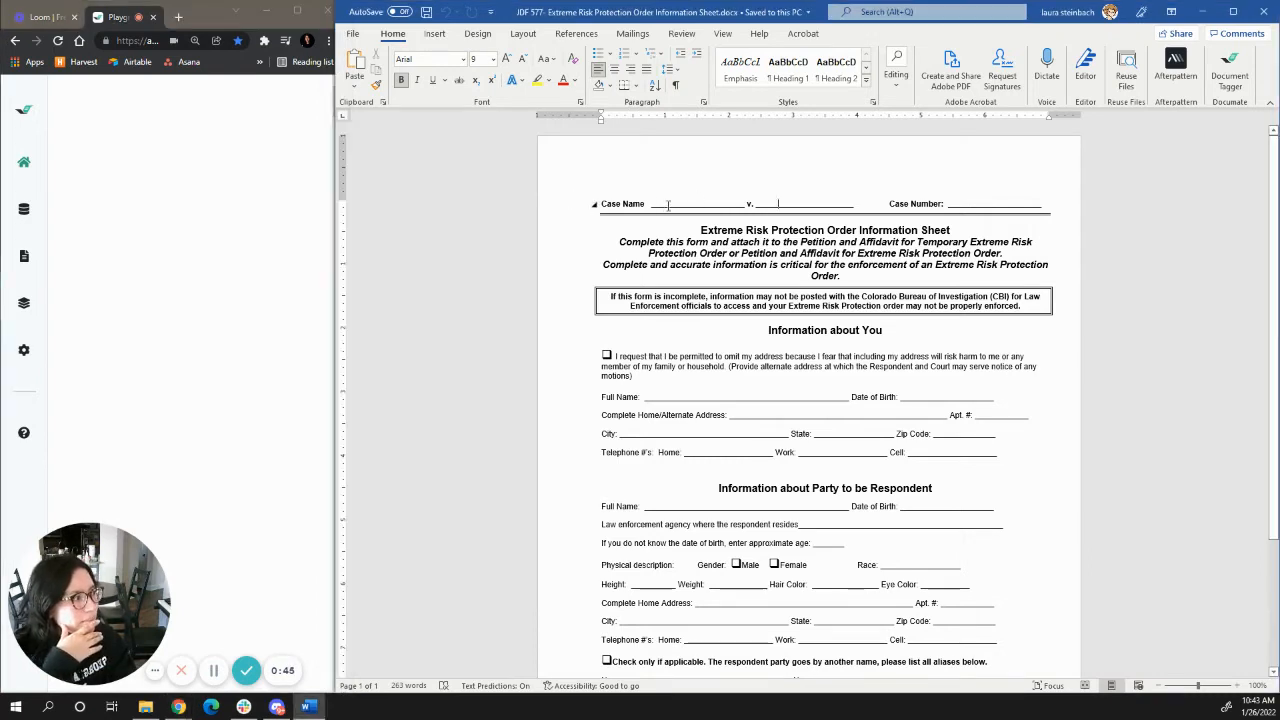
{"action": "left_click_drag", "start_coordinate": [655, 204], "coordinate": [731, 203]}
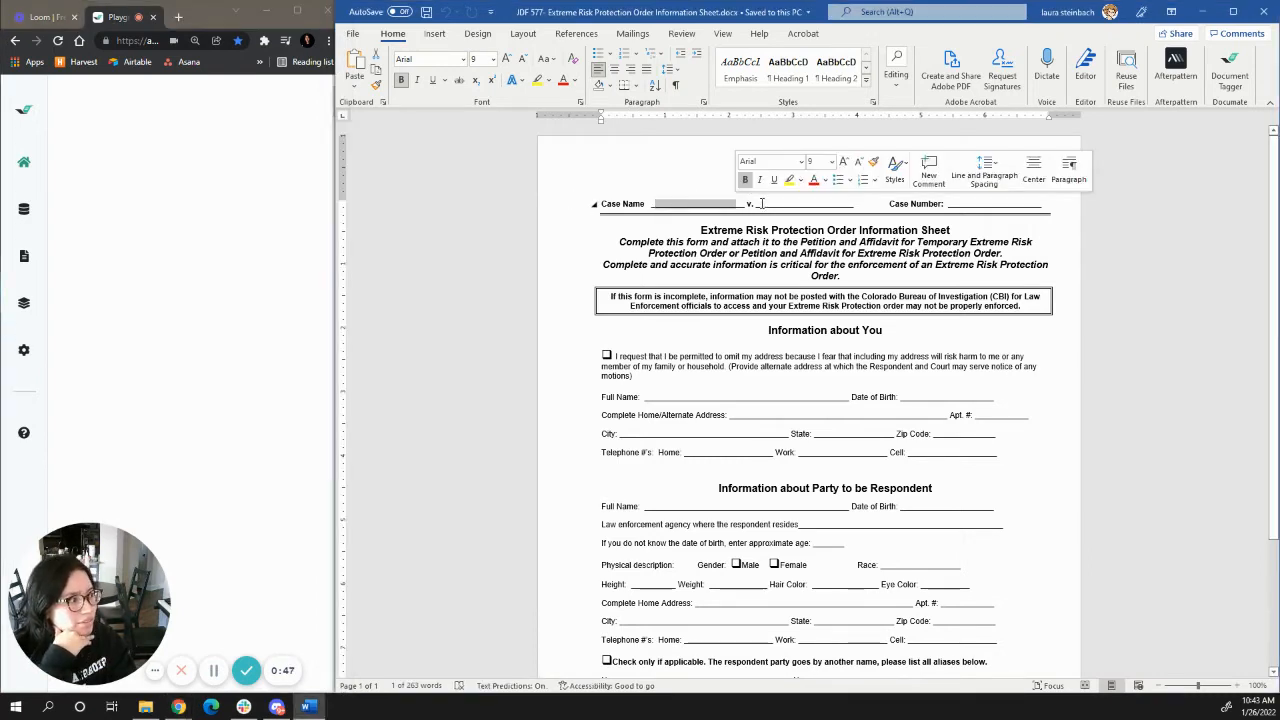
{"action": "left_click_drag", "start_coordinate": [657, 399], "coordinate": [838, 399]}
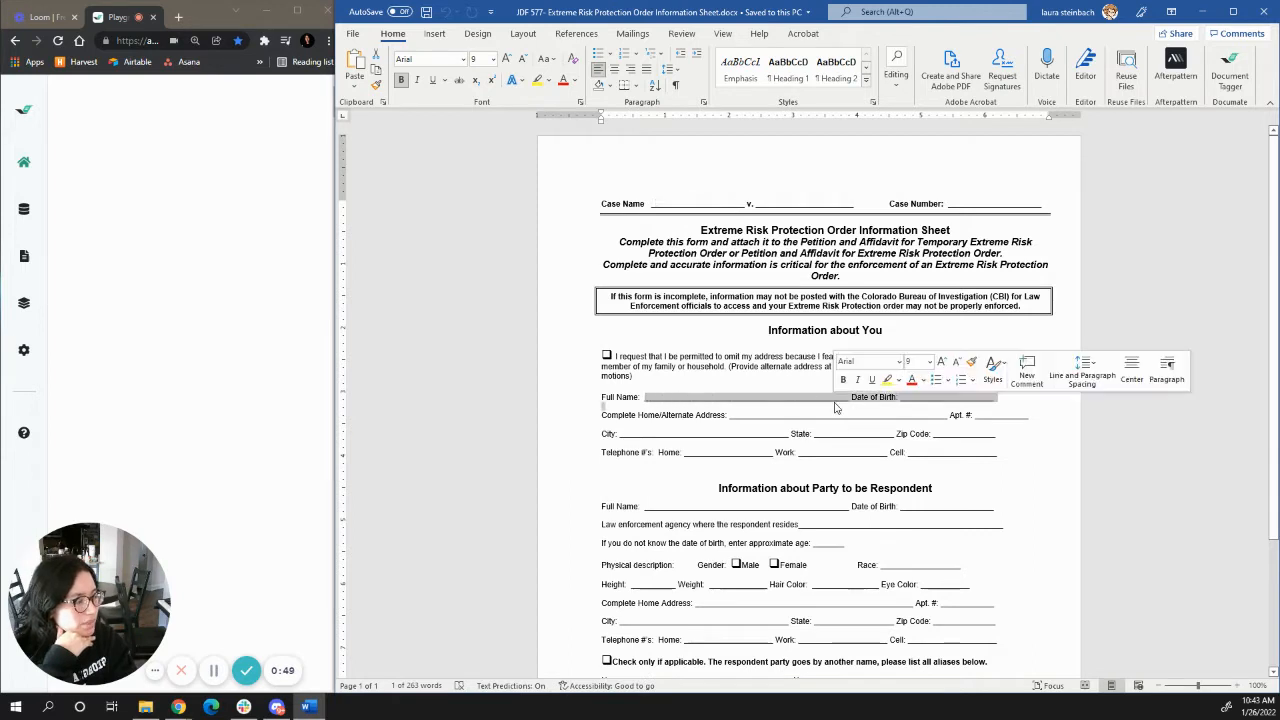
{"action": "left_click", "coordinate": [832, 399]}
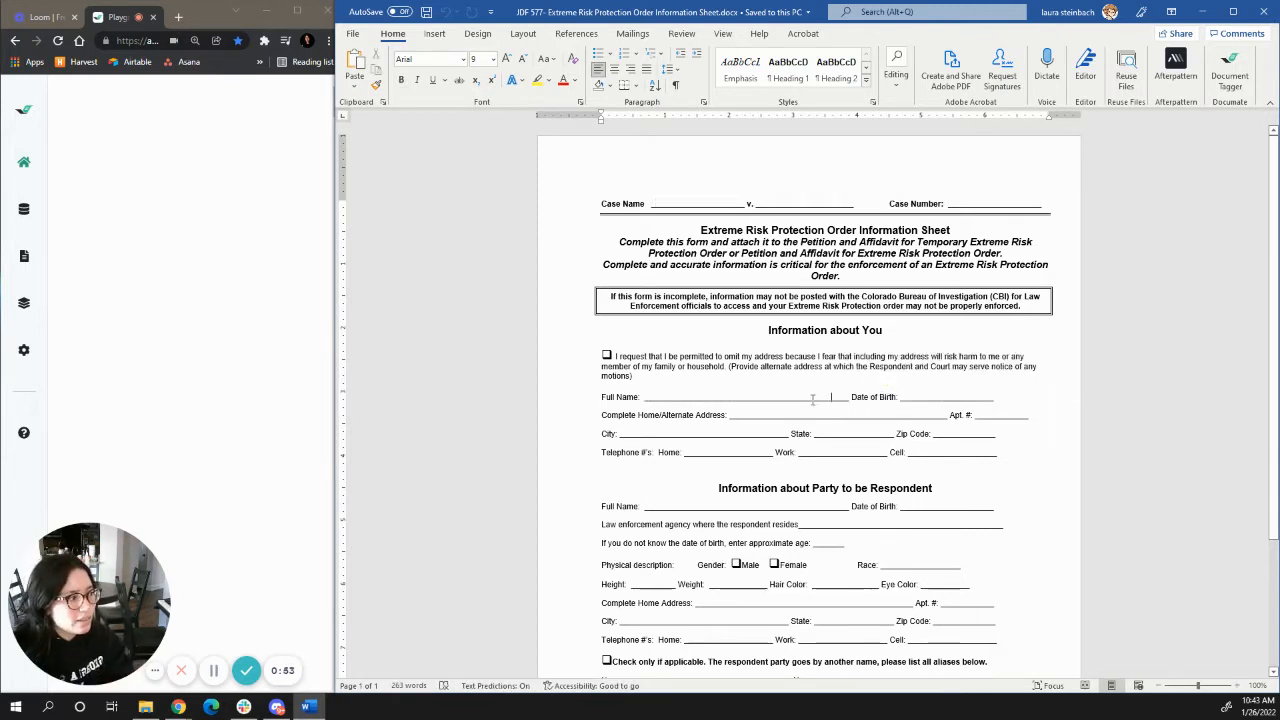
{"action": "scroll", "coordinate": [815, 399], "scroll_direction": "down", "scroll_amount": 1}
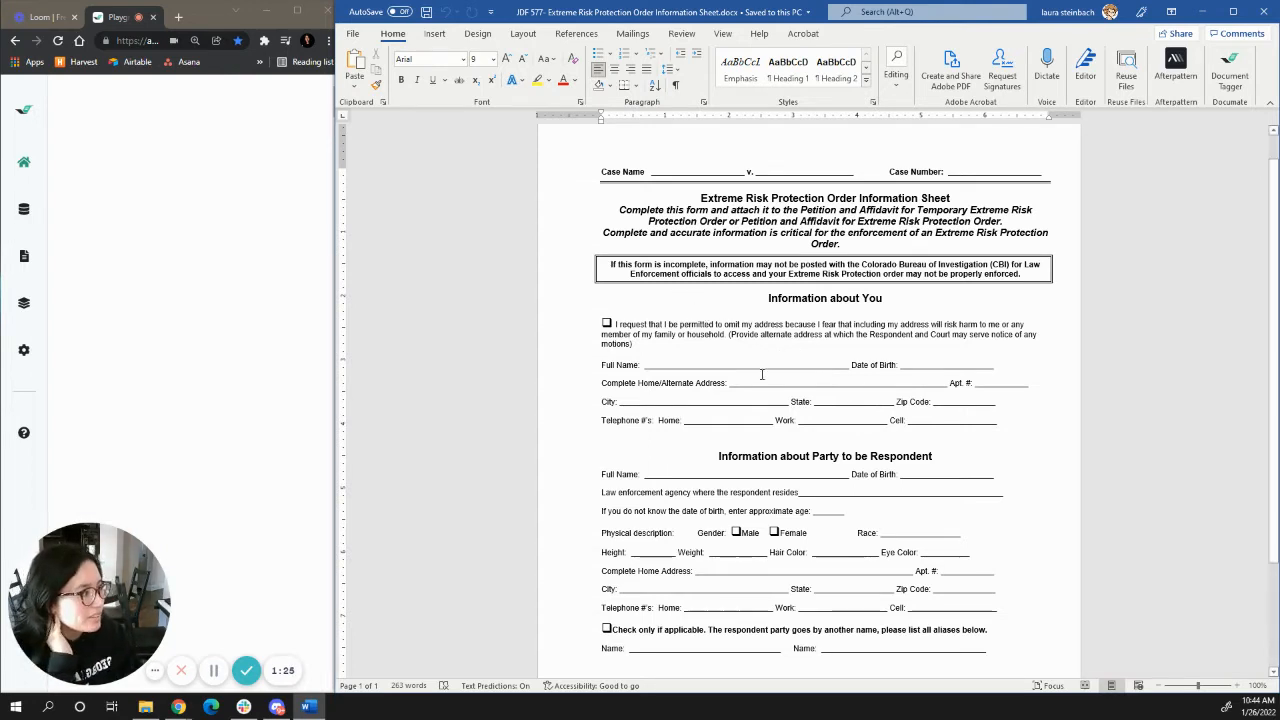
{"action": "scroll", "coordinate": [700, 300], "scroll_direction": "up", "scroll_amount": 1}
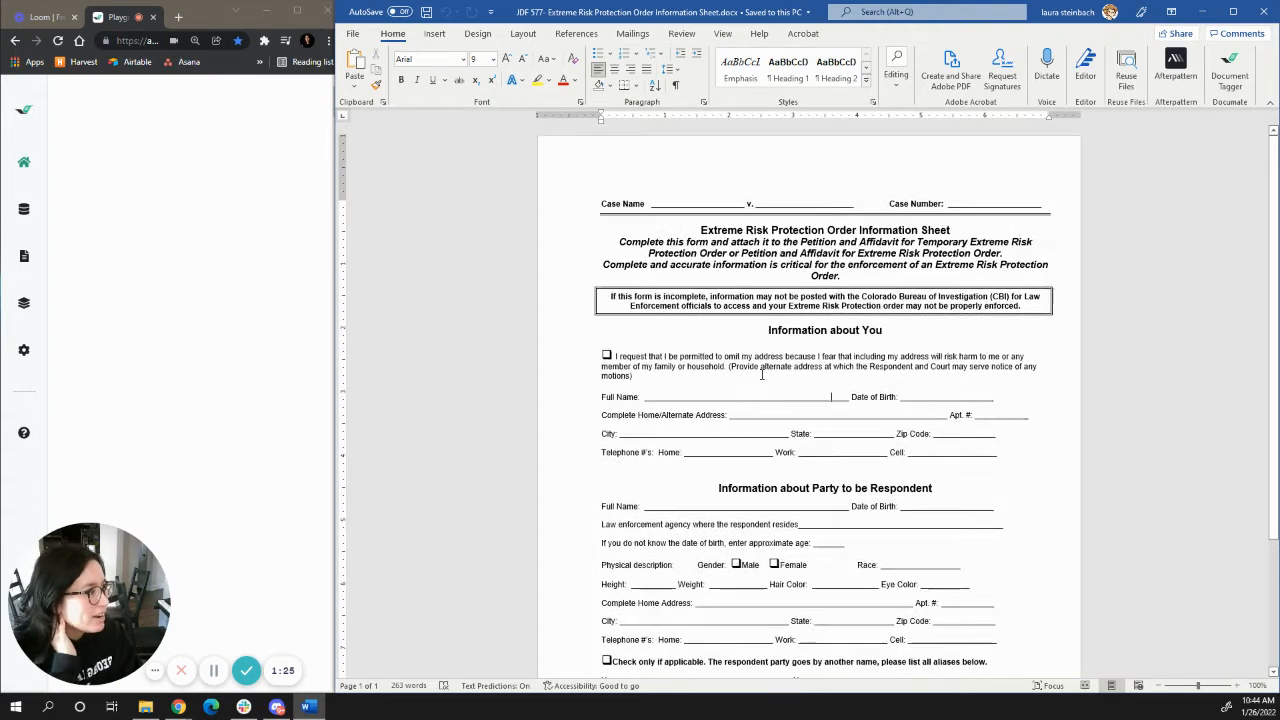
Step: Add a blank line above the Case Name line and insert a table with one row and seven columns there
{"action": "left_click", "coordinate": [656, 205]}
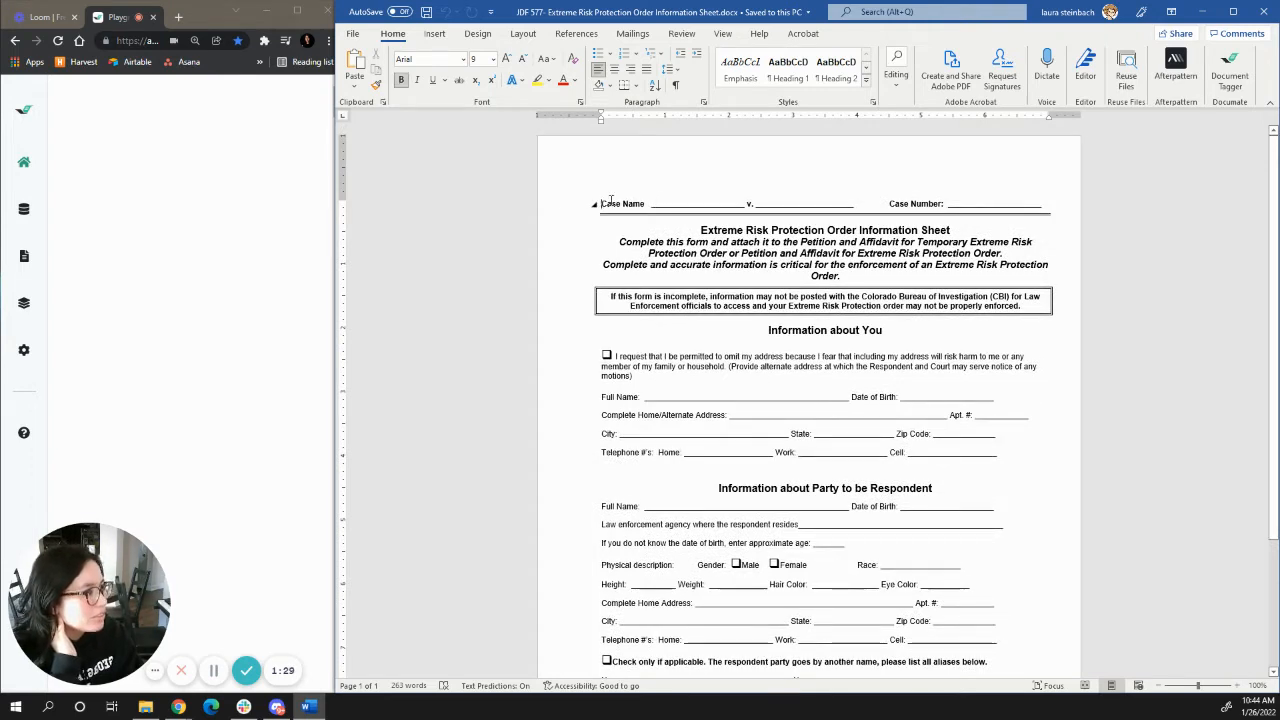
{"action": "key", "text": "Return"}
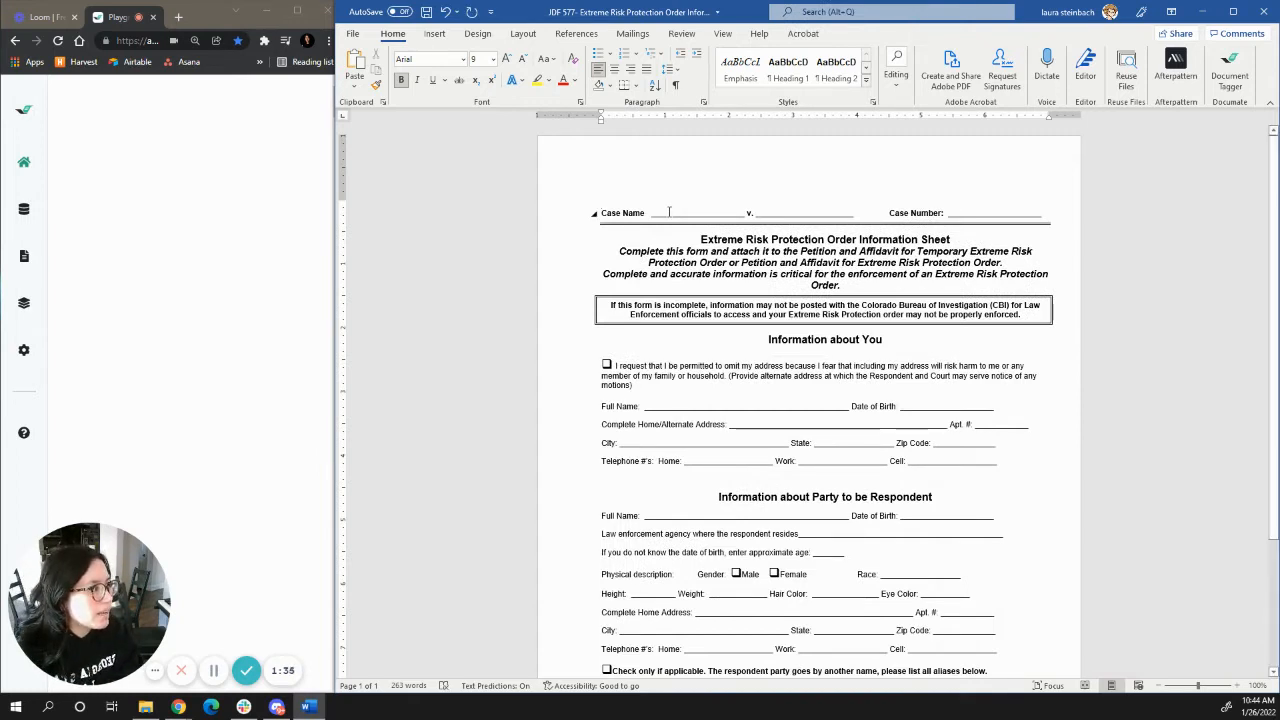
{"action": "left_click", "coordinate": [636, 87]}
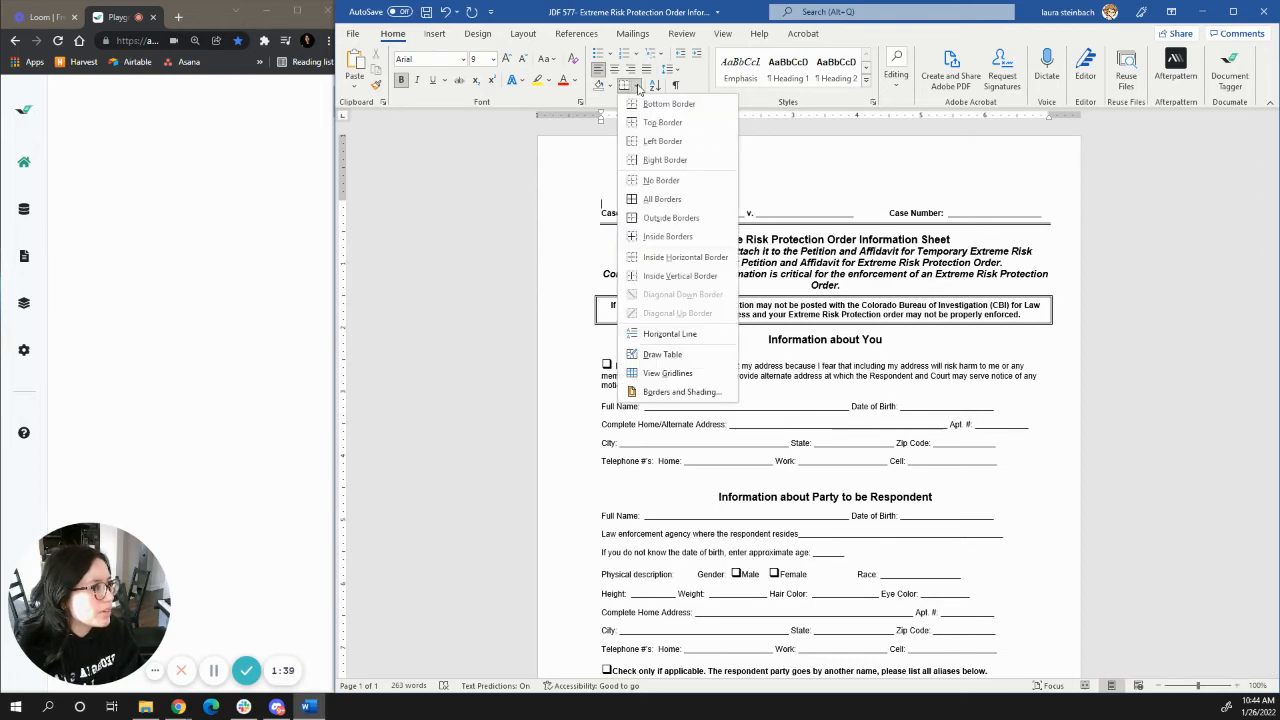
{"action": "left_click", "coordinate": [637, 87]}
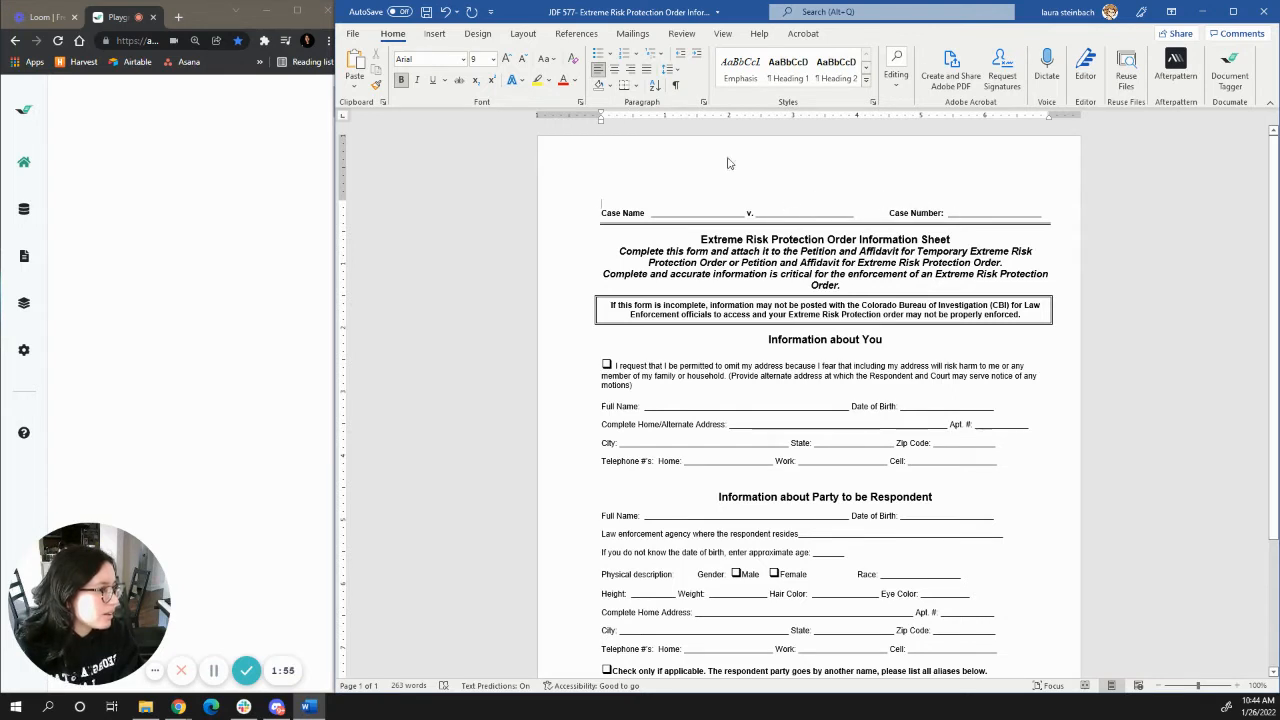
{"action": "left_click", "coordinate": [436, 34]}
{"action": "left_click", "coordinate": [433, 70]}
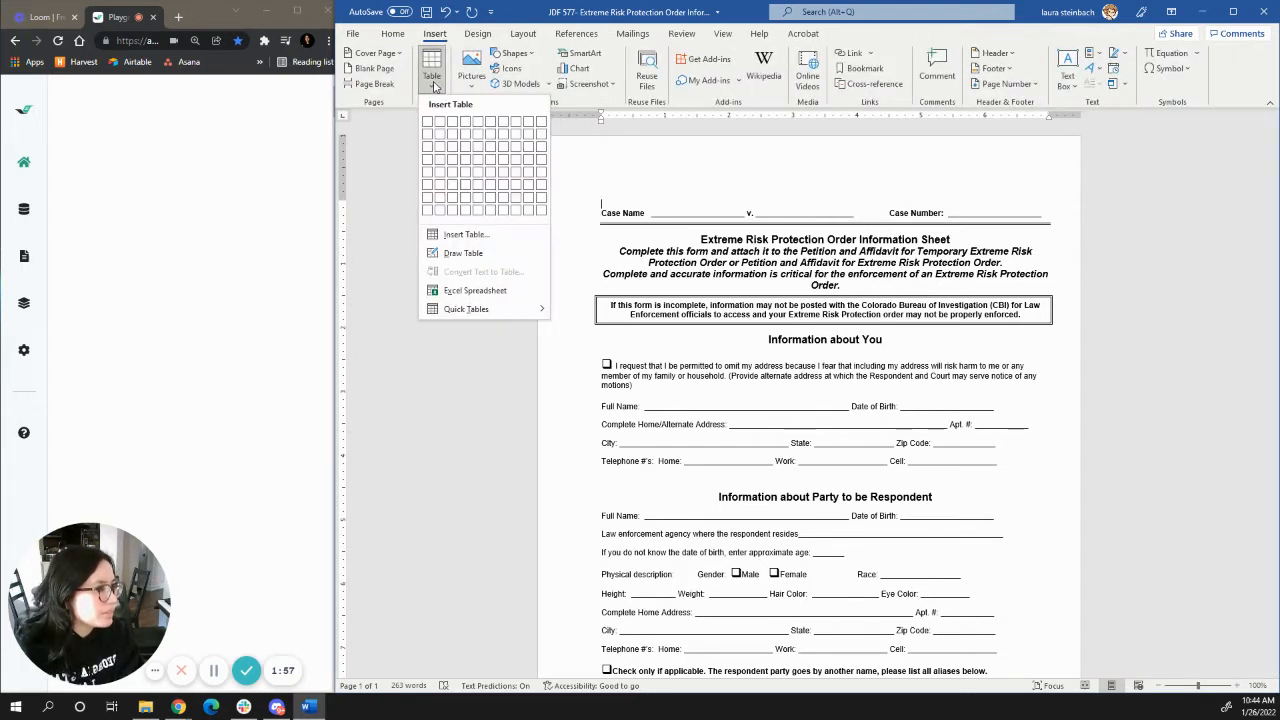
{"action": "left_click", "coordinate": [506, 122]}
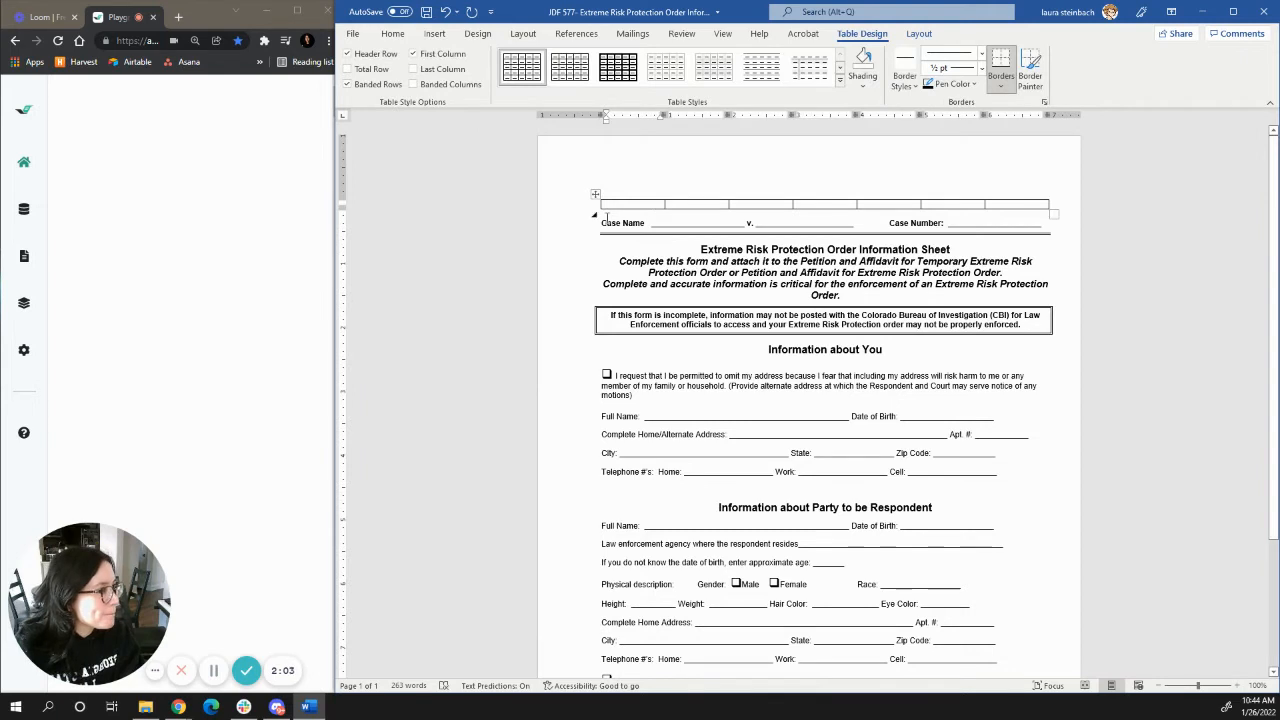
Step: Copy the "Case Name" label into the first cell of the new table
{"action": "left_click_drag", "start_coordinate": [602, 222], "coordinate": [647, 224]}
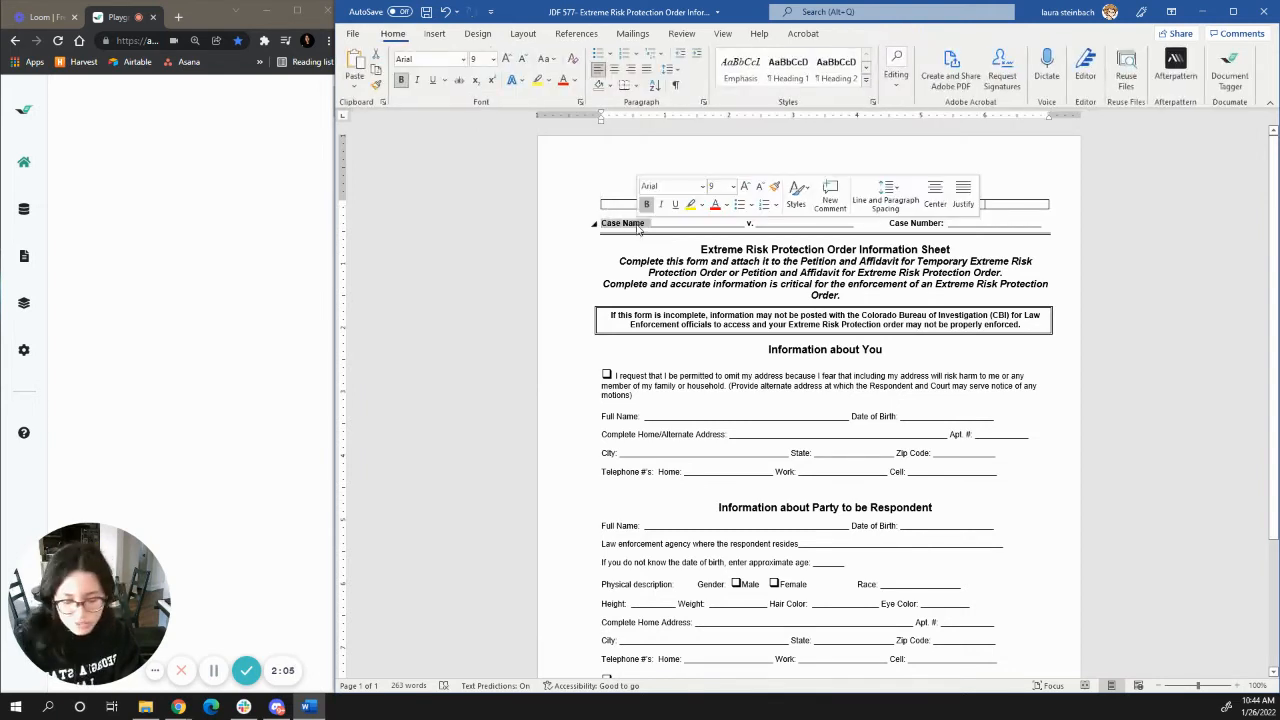
{"action": "key", "text": "ctrl+c"}
{"action": "left_click", "coordinate": [643, 200]}
{"action": "key", "text": "ctrl+v"}
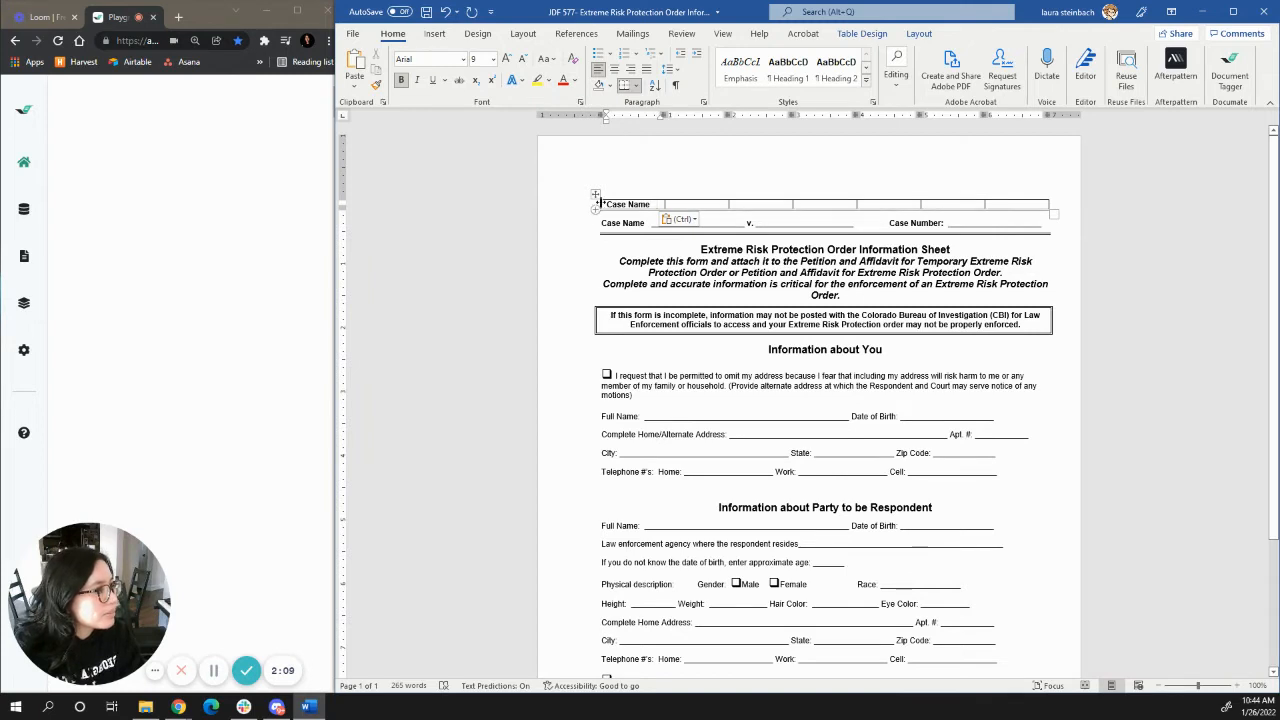
Step: Align the table's "Case Name" text with the original line and narrow its column to end where the first blank starts
{"action": "left_click_drag", "start_coordinate": [601, 203], "coordinate": [593, 202]}
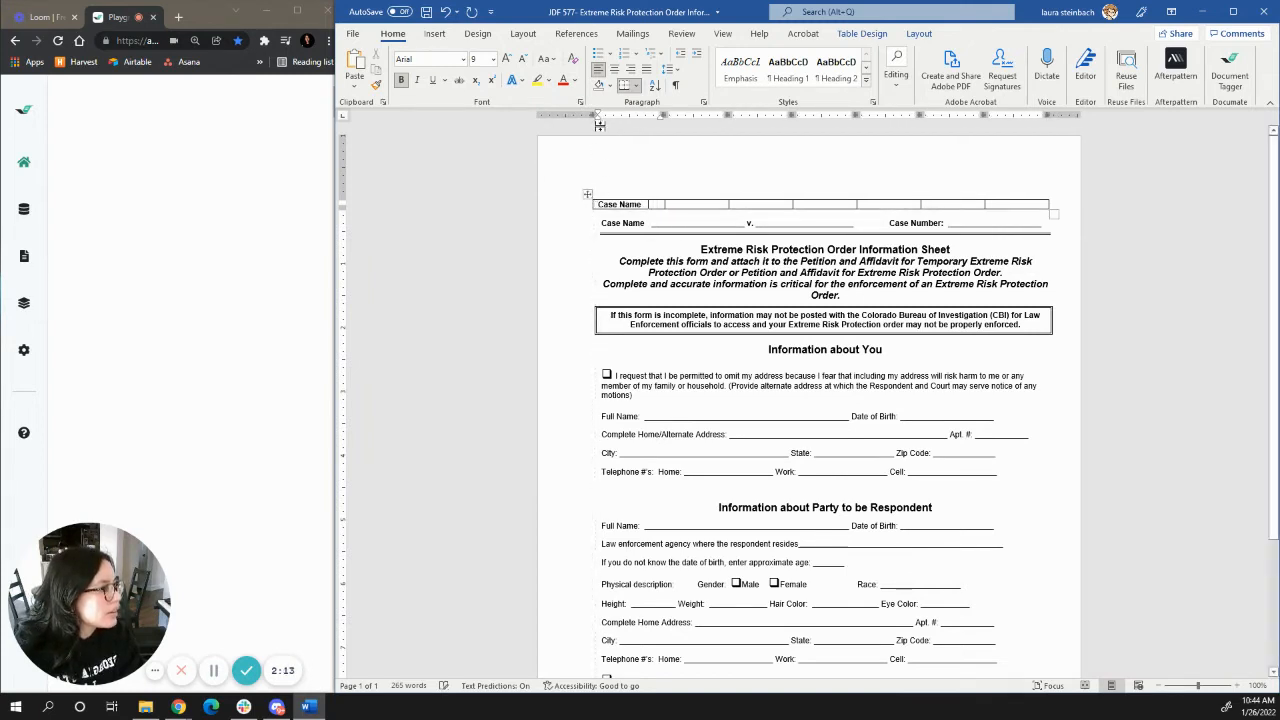
{"action": "left_click_drag", "start_coordinate": [602, 122], "coordinate": [601, 122]}
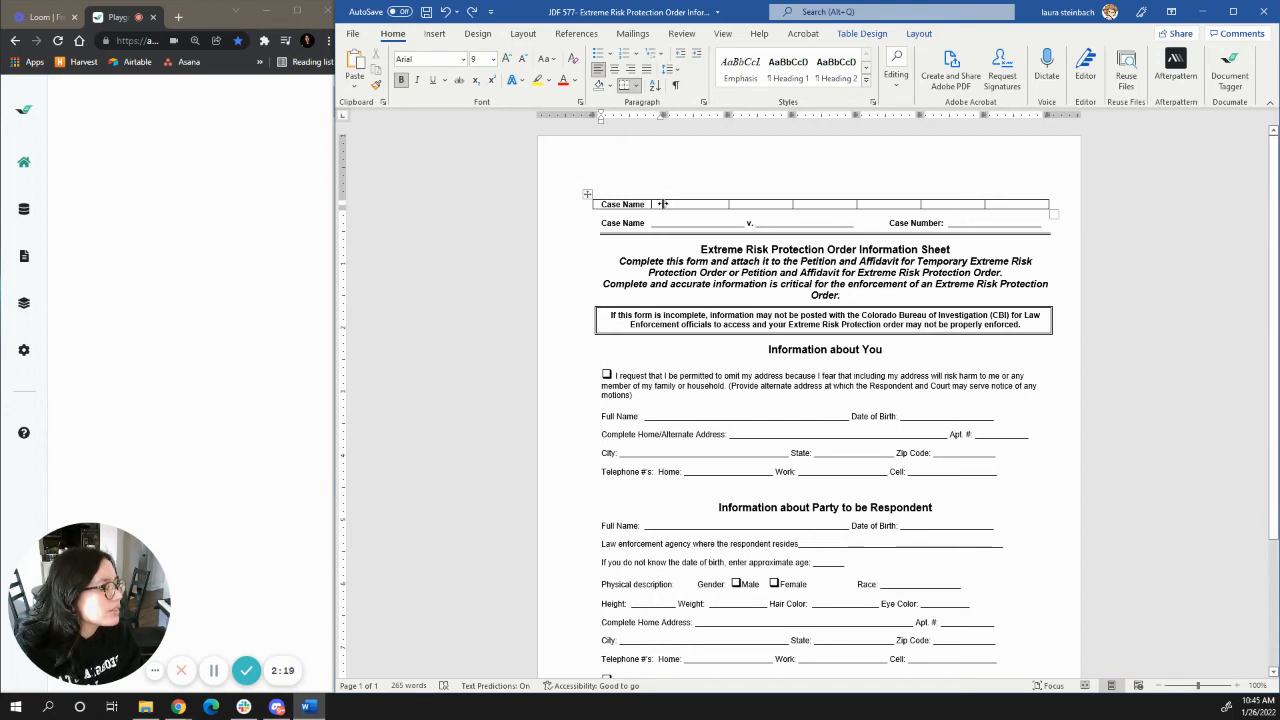
{"action": "left_click_drag", "start_coordinate": [651, 204], "coordinate": [652, 204]}
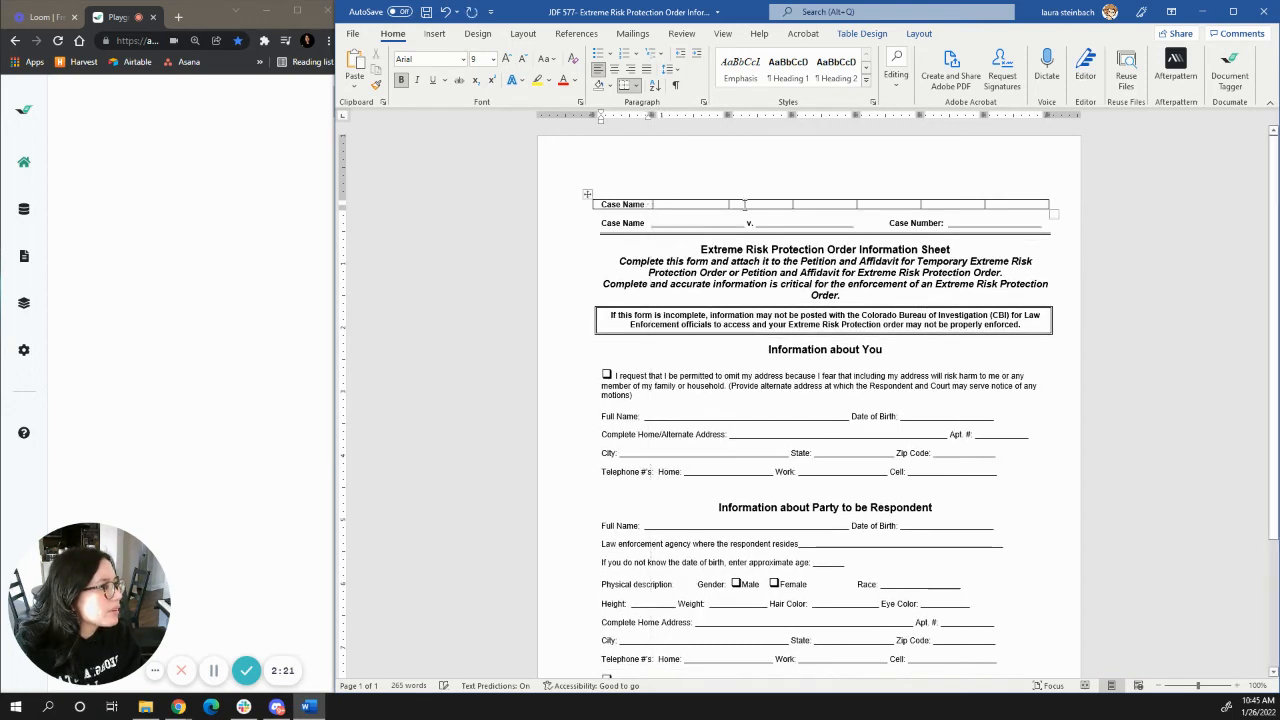
Step: Copy "v." into the third cell and resize its column to match its position in the original line
{"action": "left_click", "coordinate": [728, 204]}
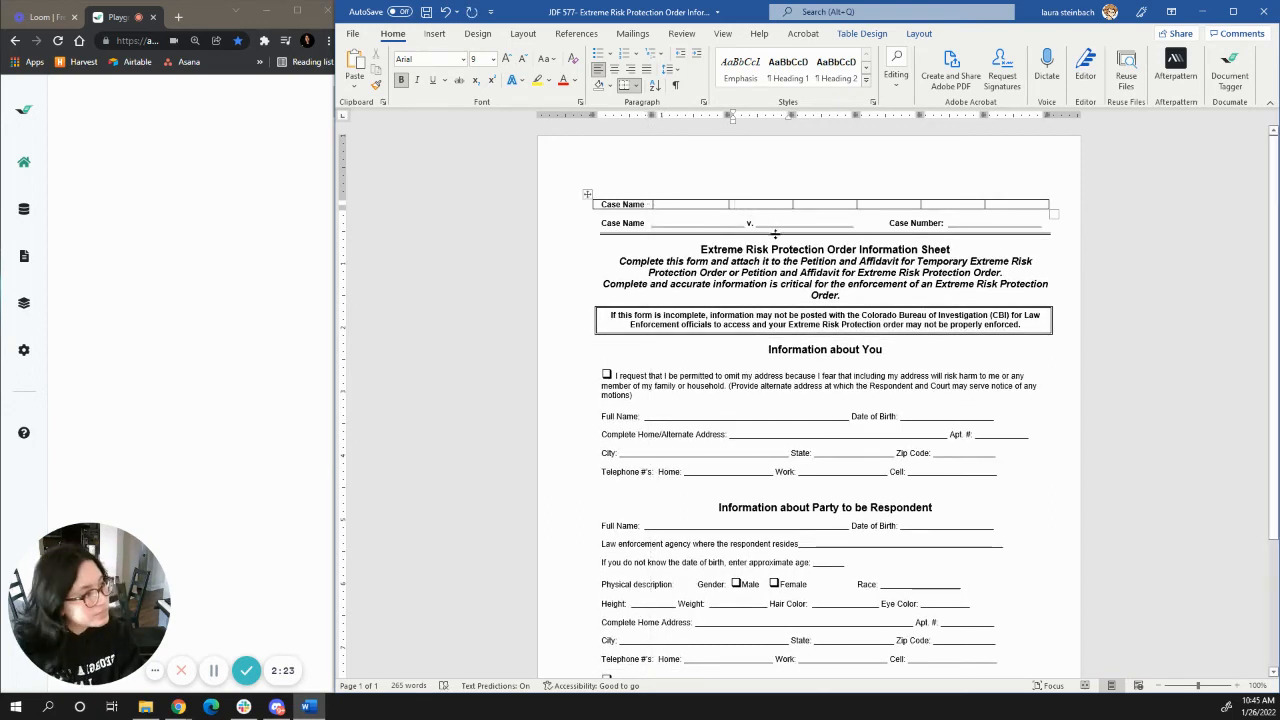
{"action": "left_click", "coordinate": [755, 212]}
{"action": "left_click", "coordinate": [752, 203]}
{"action": "key", "text": "ctrl+v"}
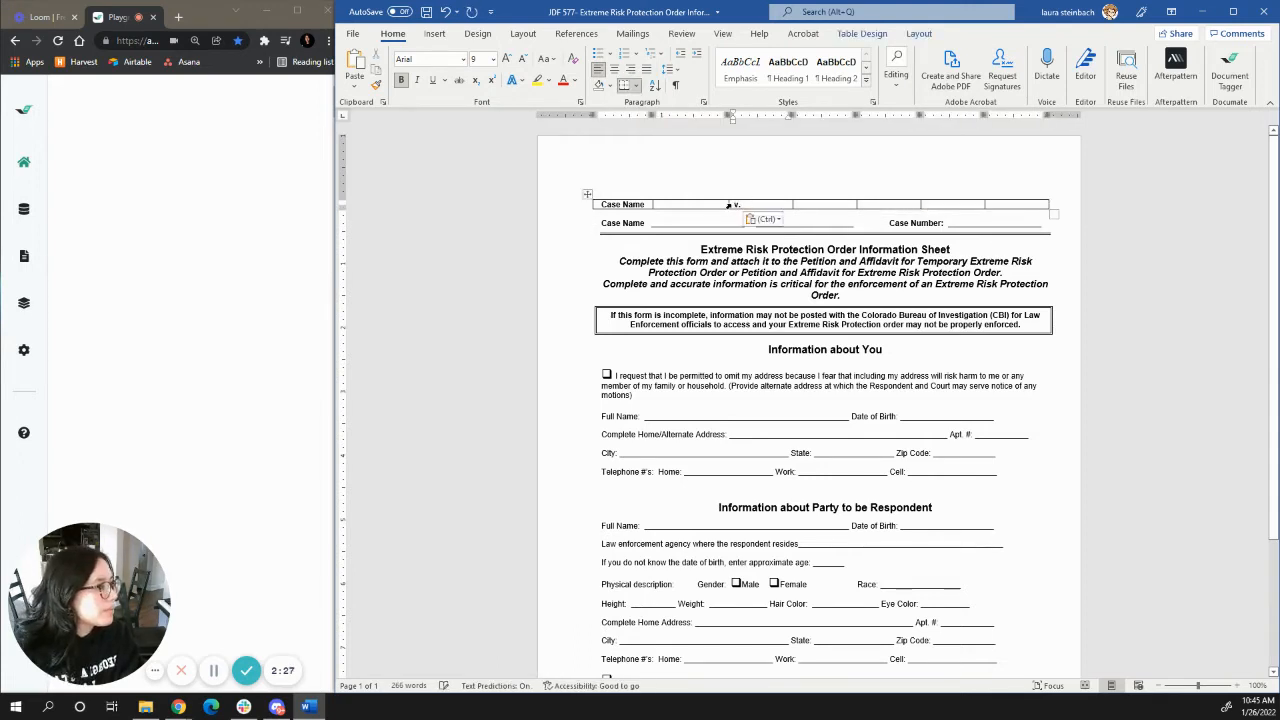
{"action": "left_click_drag", "start_coordinate": [729, 204], "coordinate": [757, 204]}
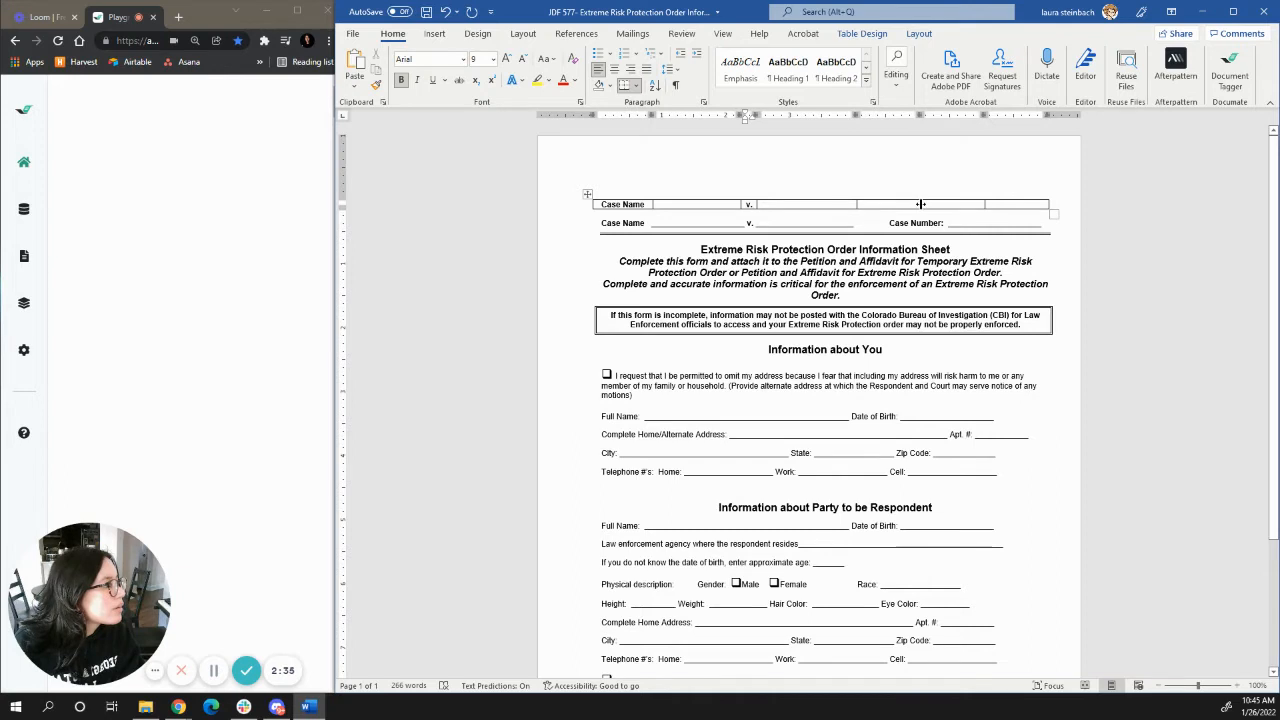
Step: Copy "Case Number:" into the sixth cell and adjust the column edges around it to match the original line
{"action": "left_click_drag", "start_coordinate": [920, 204], "coordinate": [876, 204]}
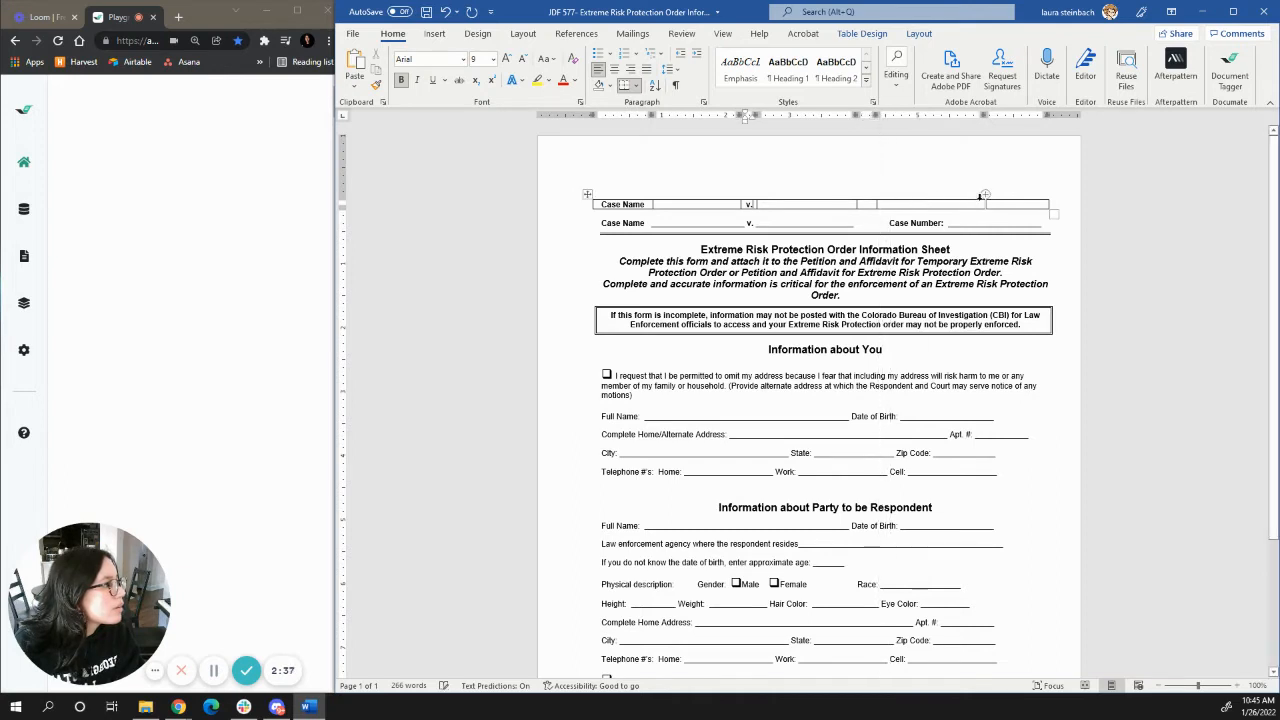
{"action": "left_click_drag", "start_coordinate": [983, 205], "coordinate": [935, 222]}
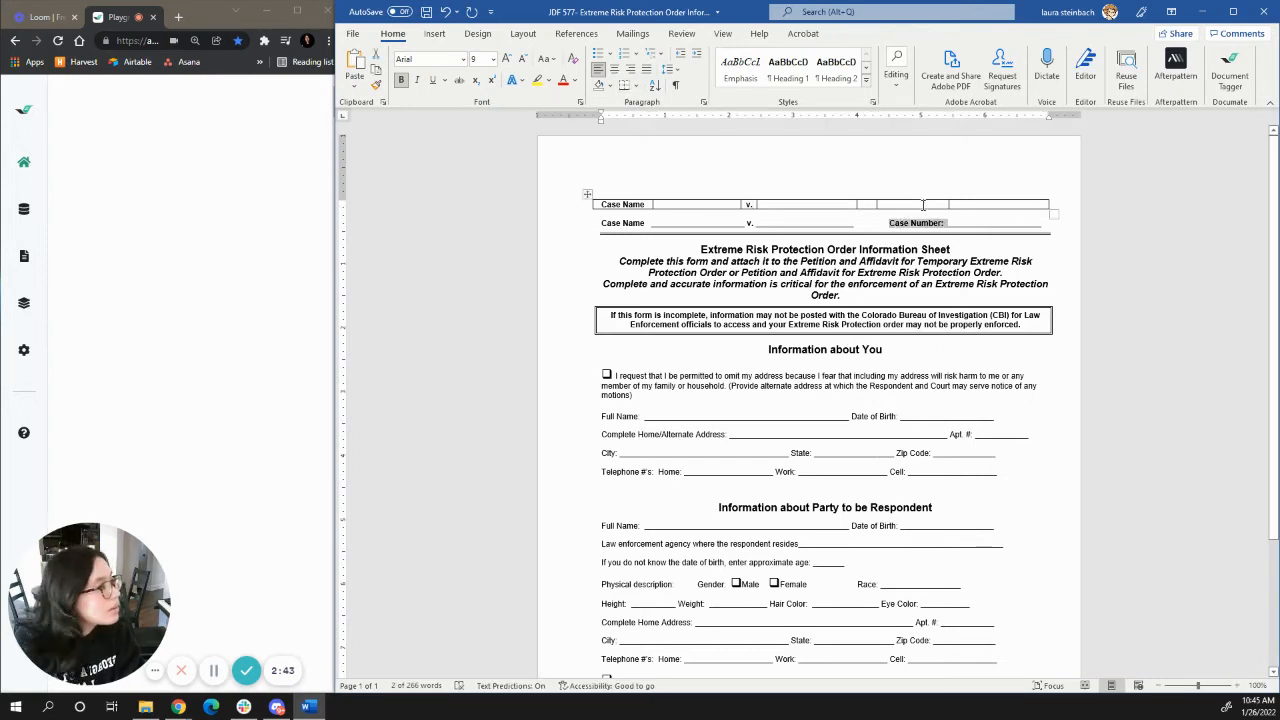
{"action": "left_click", "coordinate": [921, 207]}
{"action": "key", "text": "ctrl+v"}
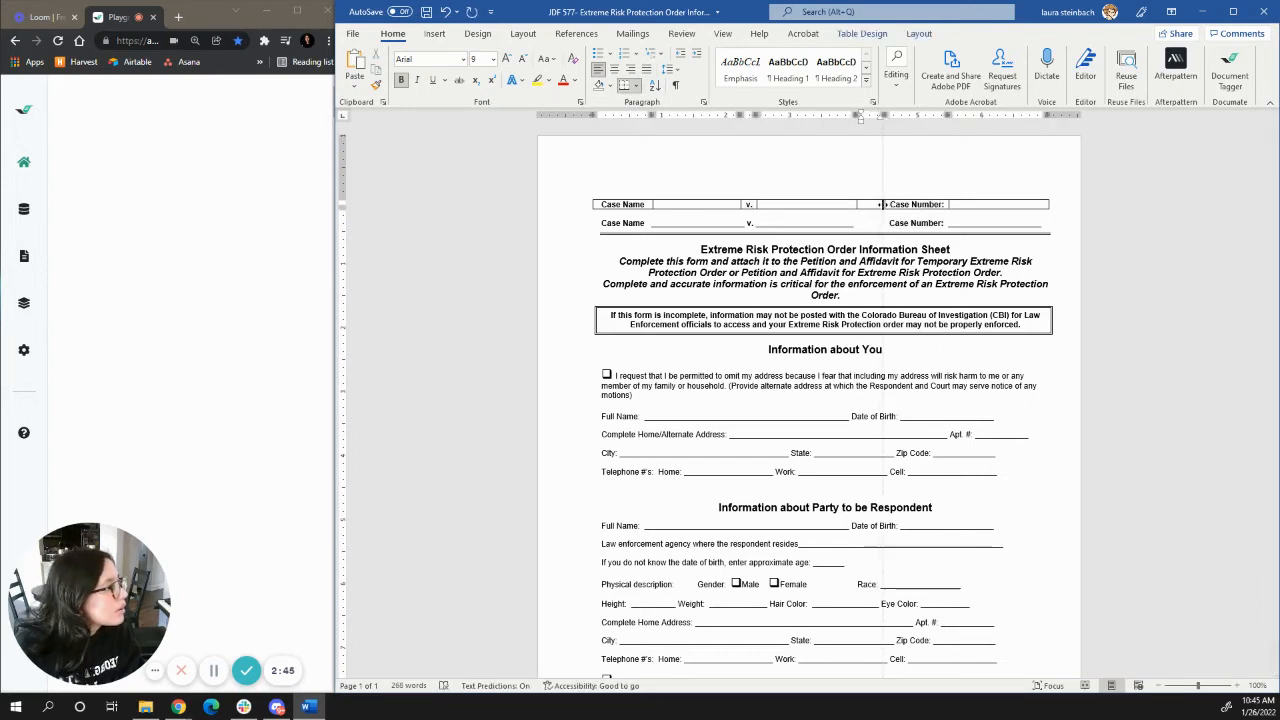
{"action": "left_click_drag", "start_coordinate": [882, 204], "coordinate": [884, 204]}
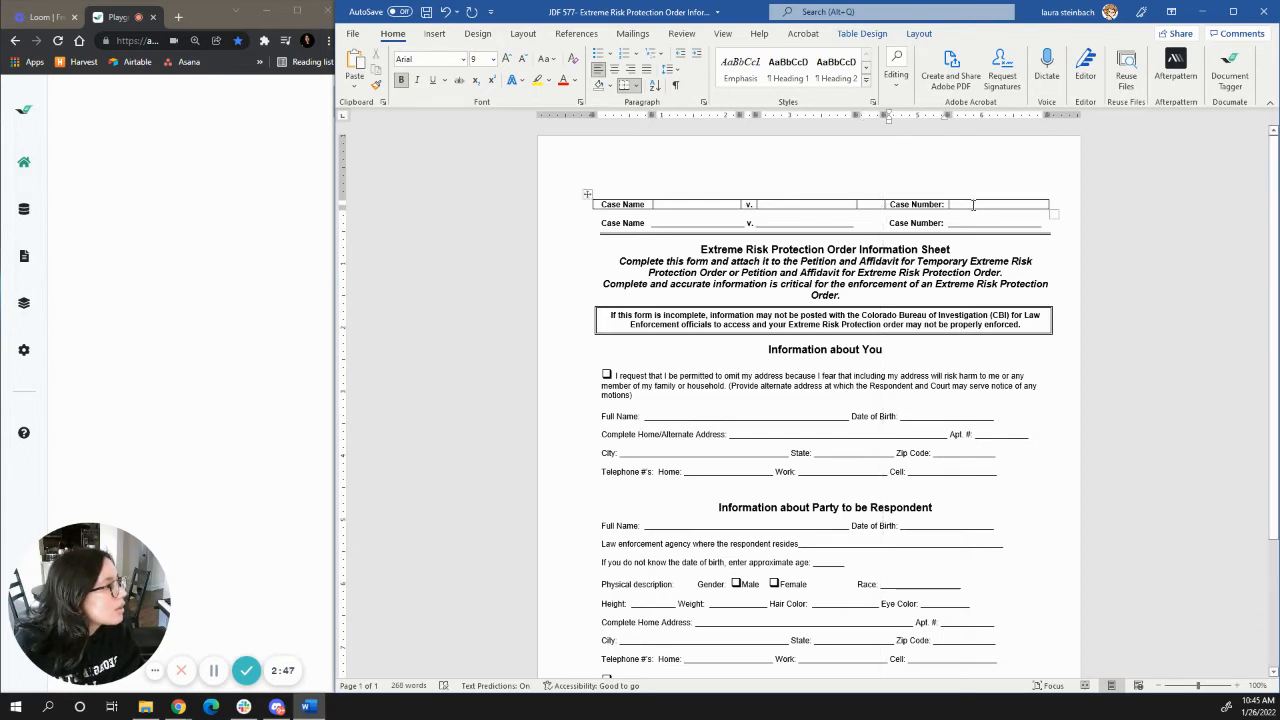
Step: Remove all borders from the case header table
{"action": "left_click", "coordinate": [587, 193]}
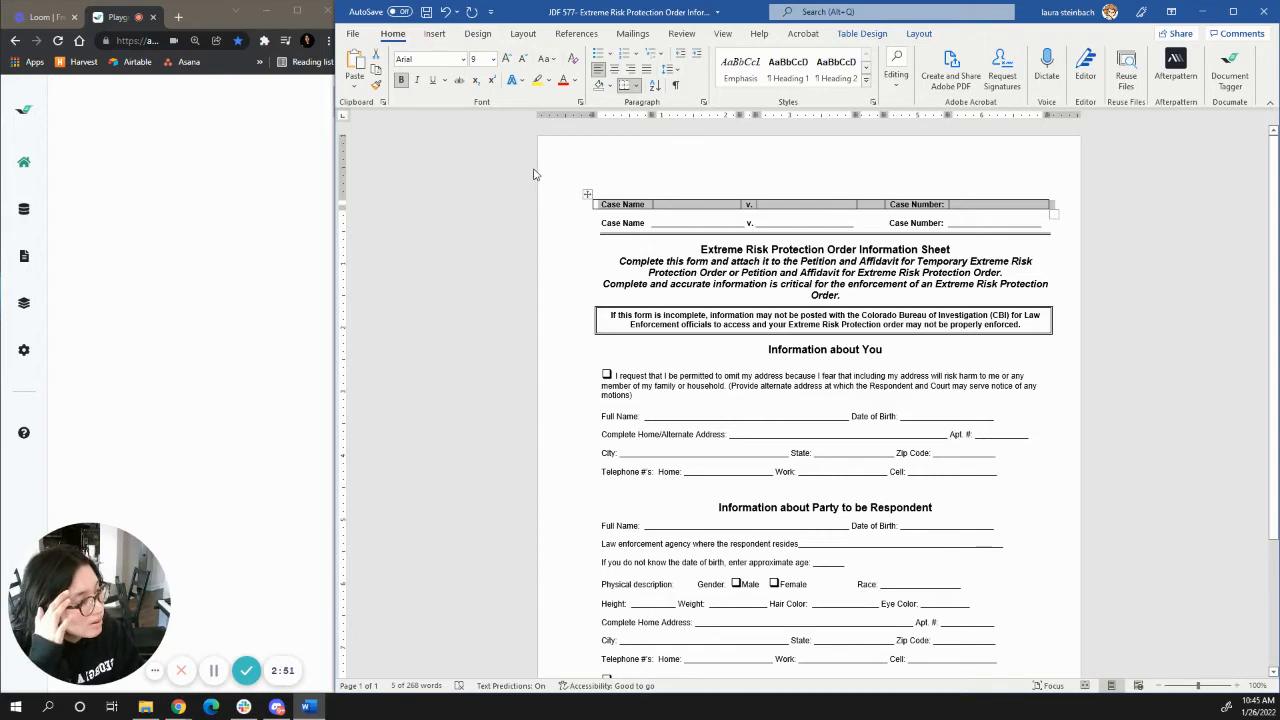
{"action": "left_click", "coordinate": [636, 85]}
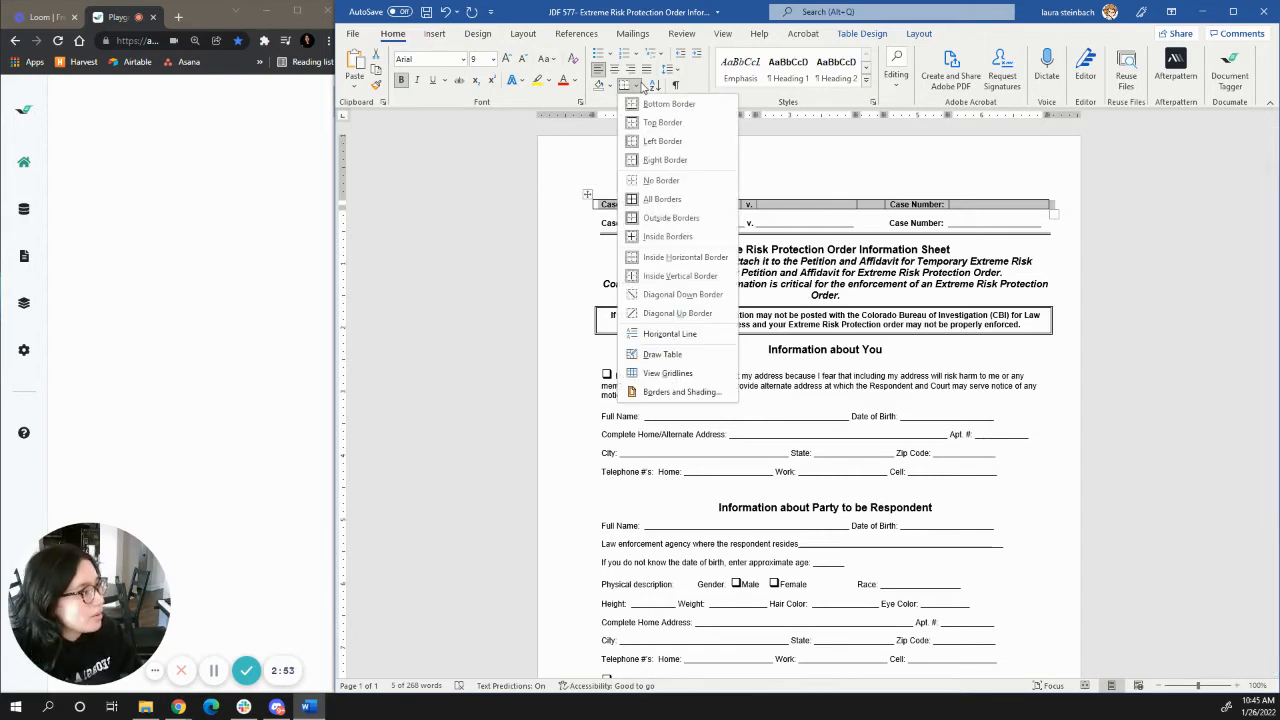
{"action": "left_click", "coordinate": [664, 181]}
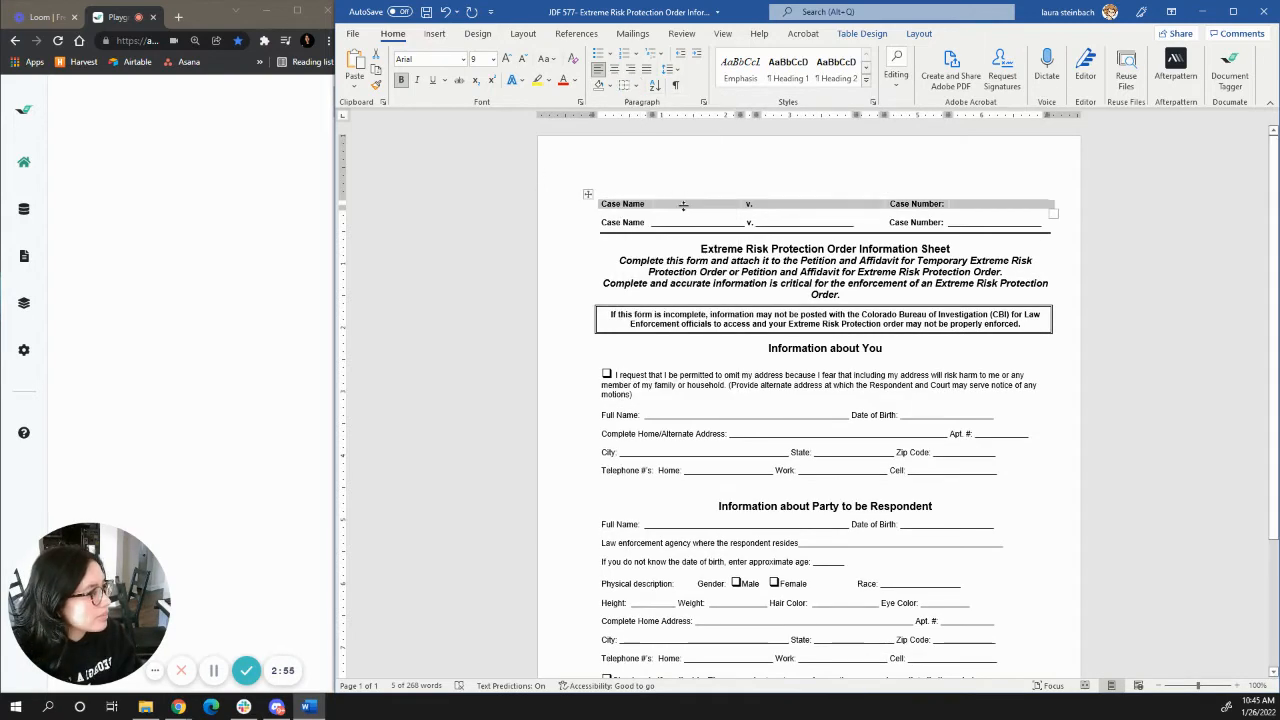
Step: Add a bottom border to the empty cells after "Case Name", "v." and "Case Number:"
{"action": "left_click", "coordinate": [684, 198]}
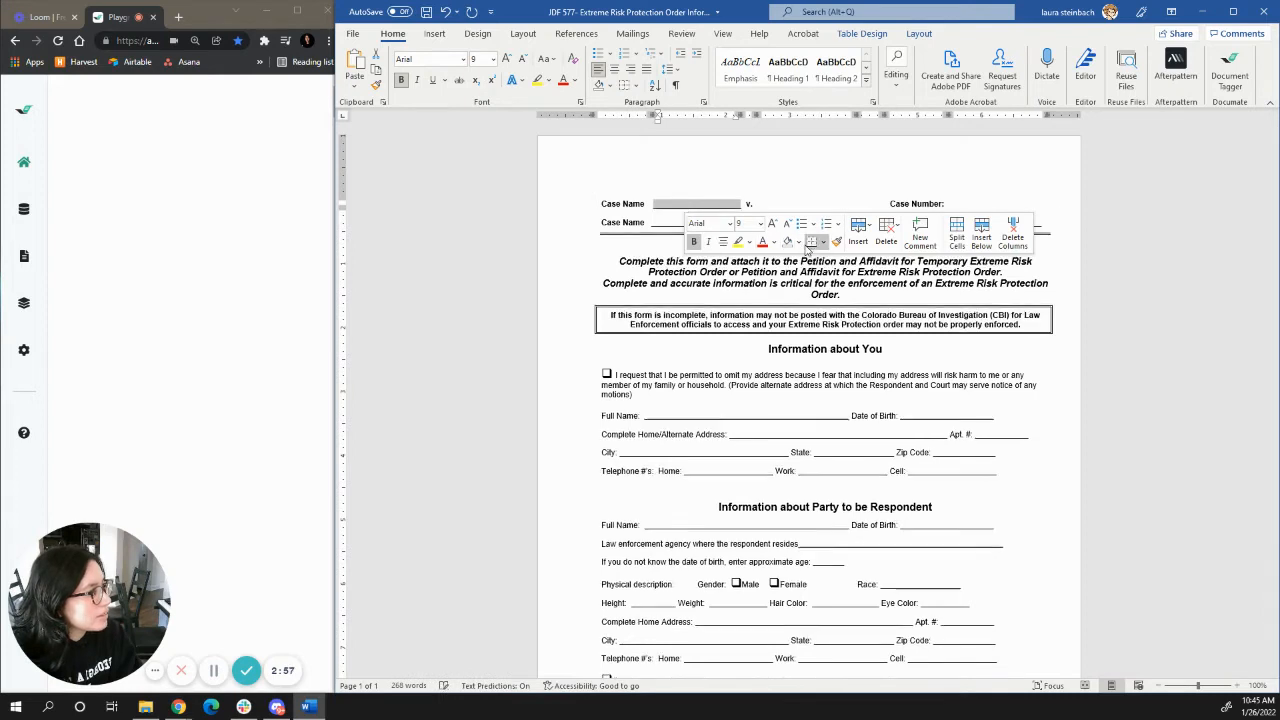
{"action": "left_click", "coordinate": [784, 204]}
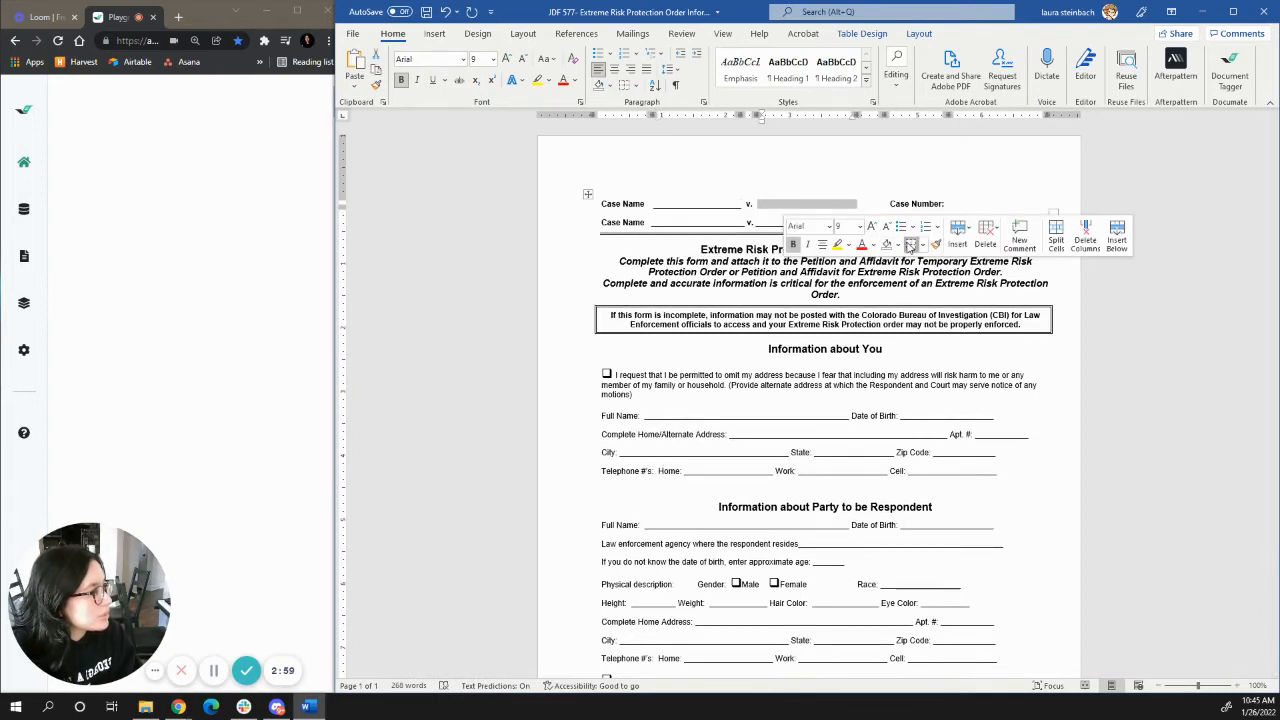
{"action": "left_click", "coordinate": [972, 206]}
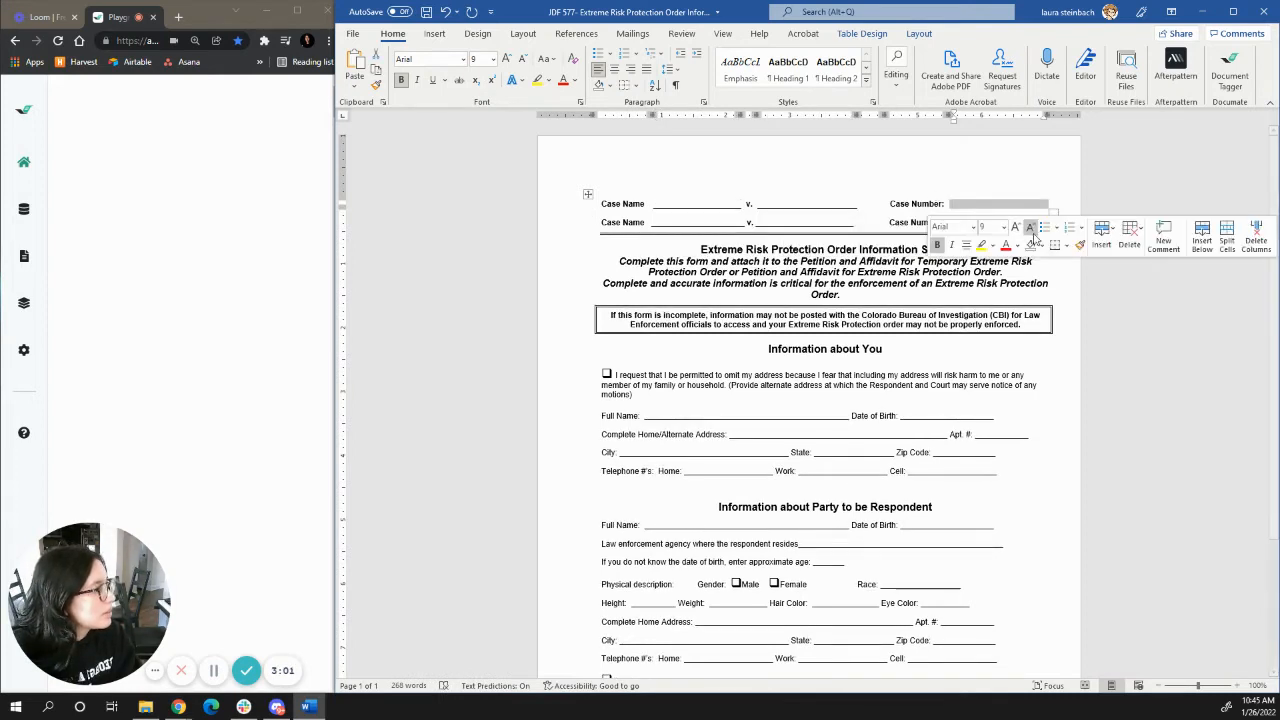
Step: Delete the empty line and the original underscored Case Name line below the table
{"action": "left_click", "coordinate": [956, 213]}
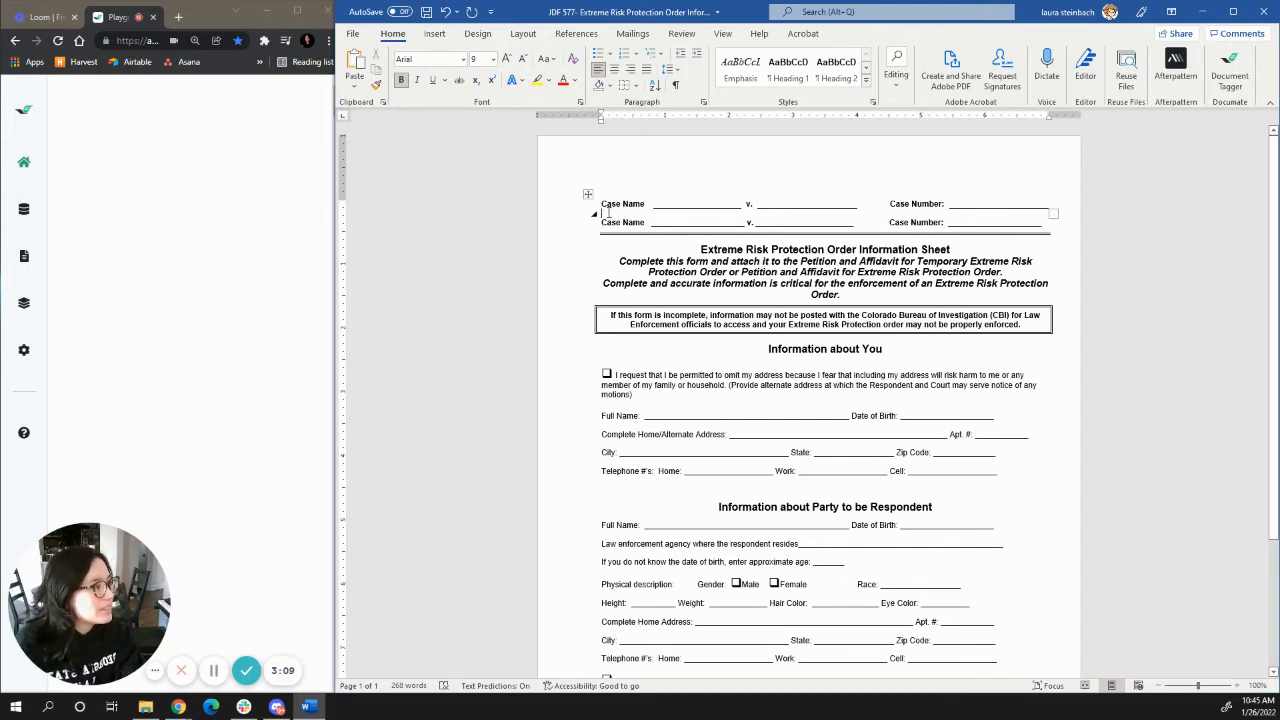
{"action": "left_click_drag", "start_coordinate": [607, 213], "coordinate": [1048, 222]}
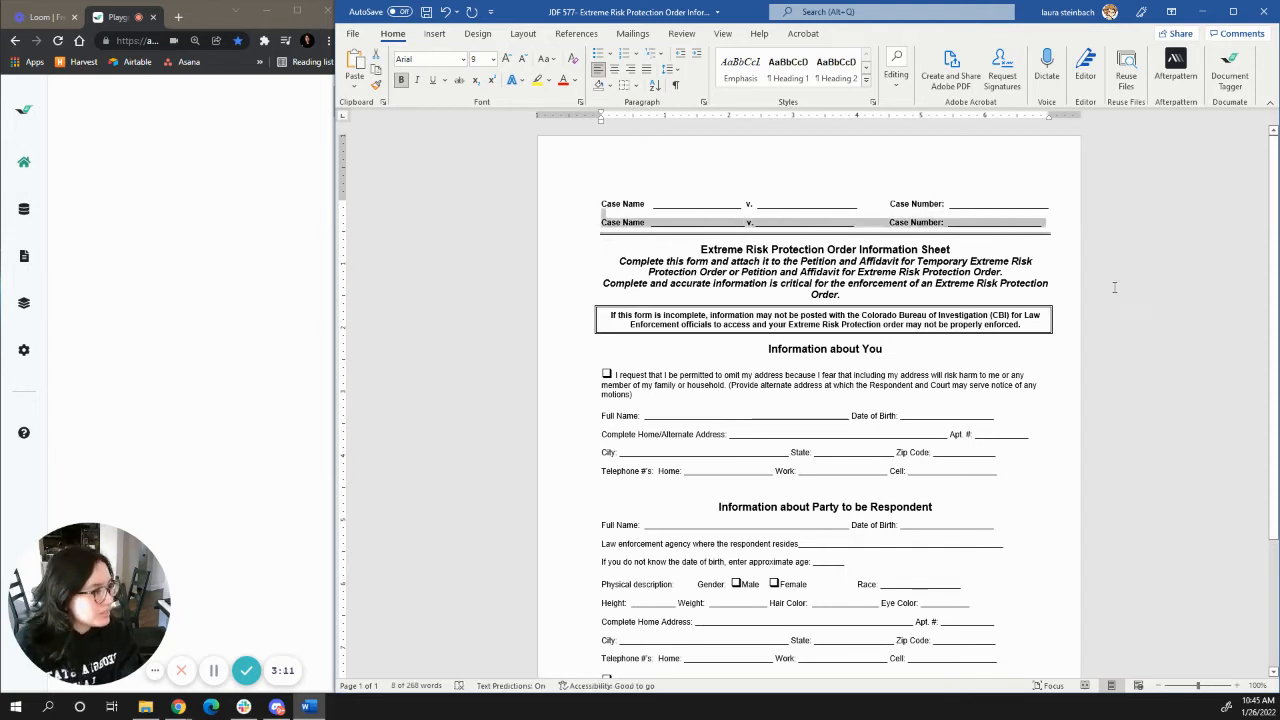
{"action": "key", "text": "Delete"}
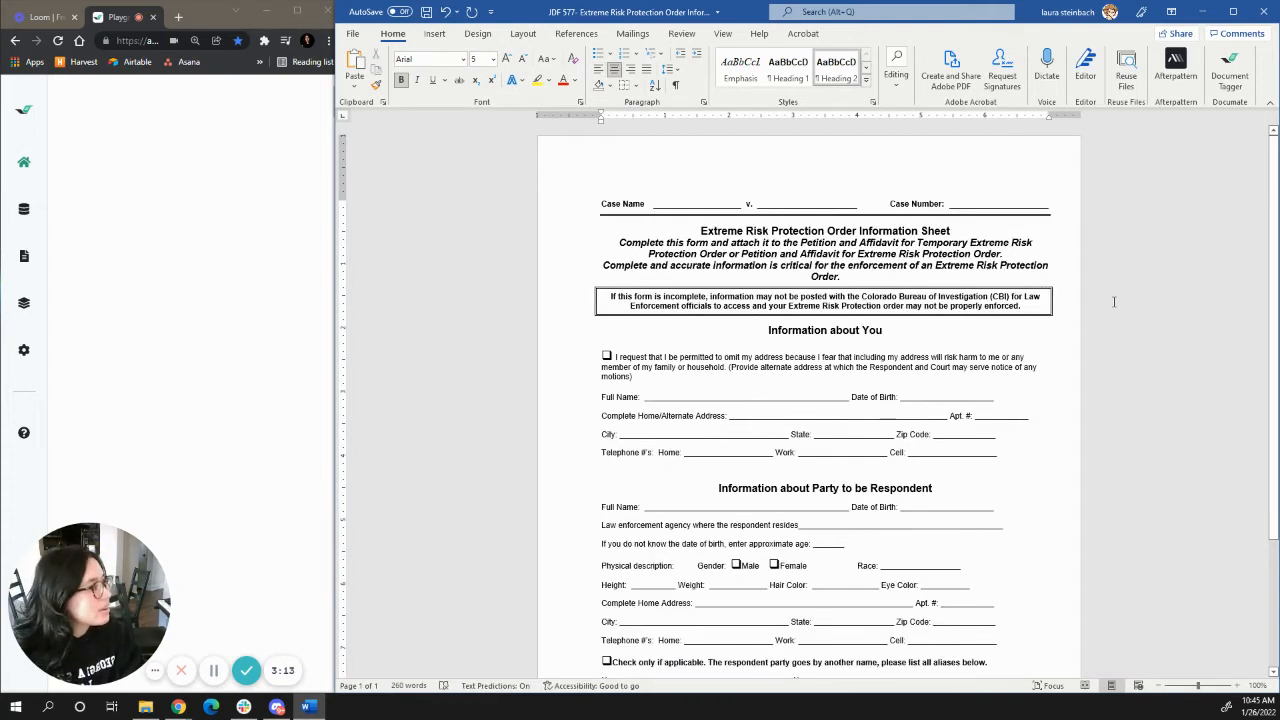
Step: Set the whole case header table to Fixed Column Width
{"action": "left_click", "coordinate": [661, 204]}
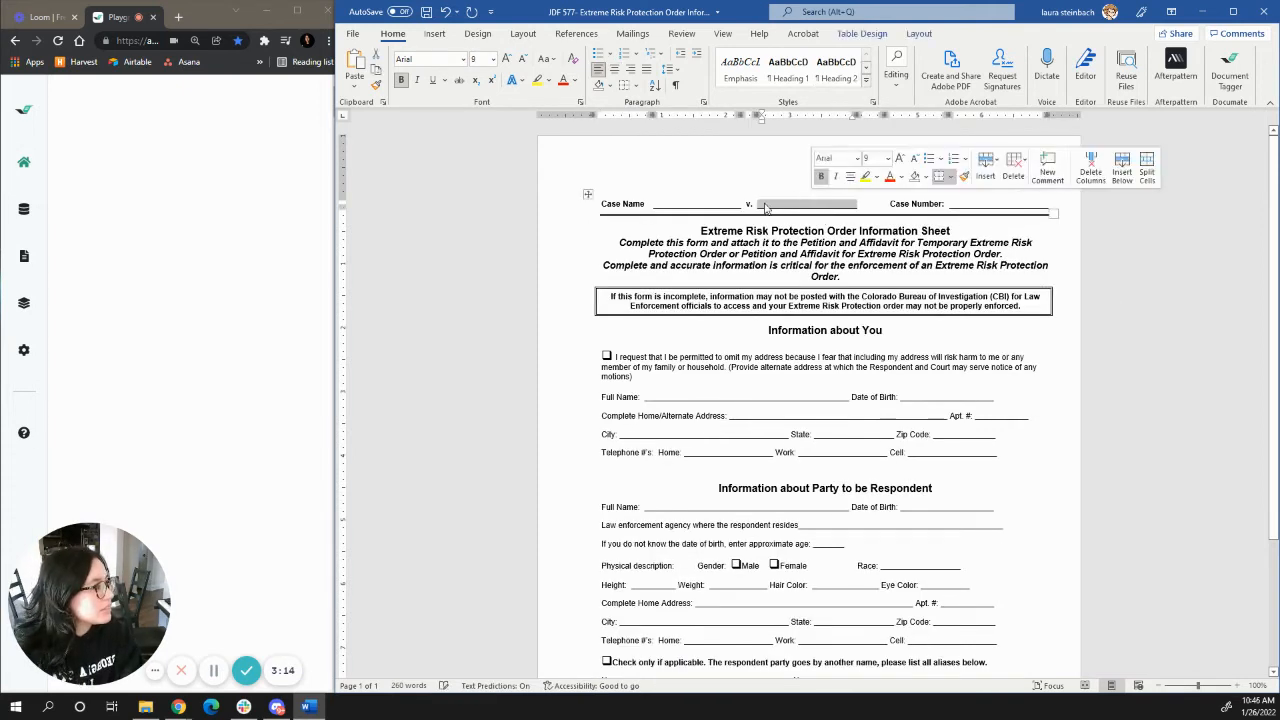
{"action": "left_click", "coordinate": [642, 196]}
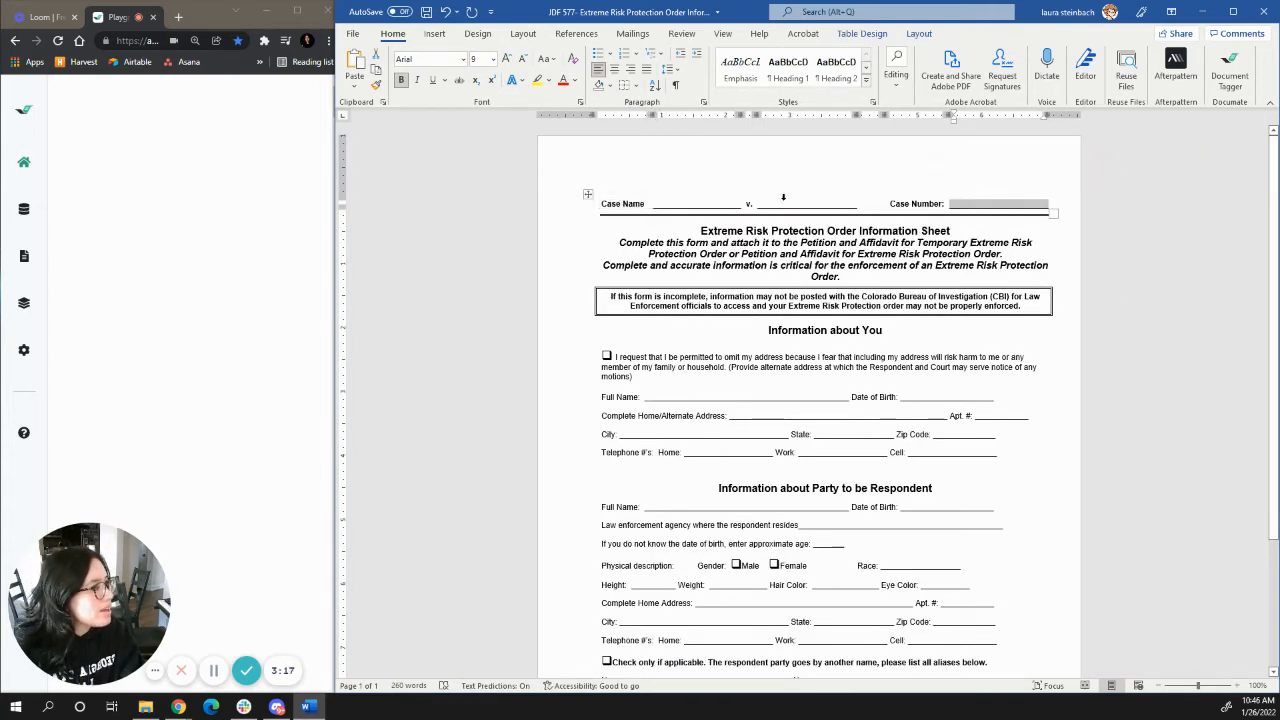
{"action": "left_click", "coordinate": [806, 198]}
{"action": "left_click", "coordinate": [589, 195]}
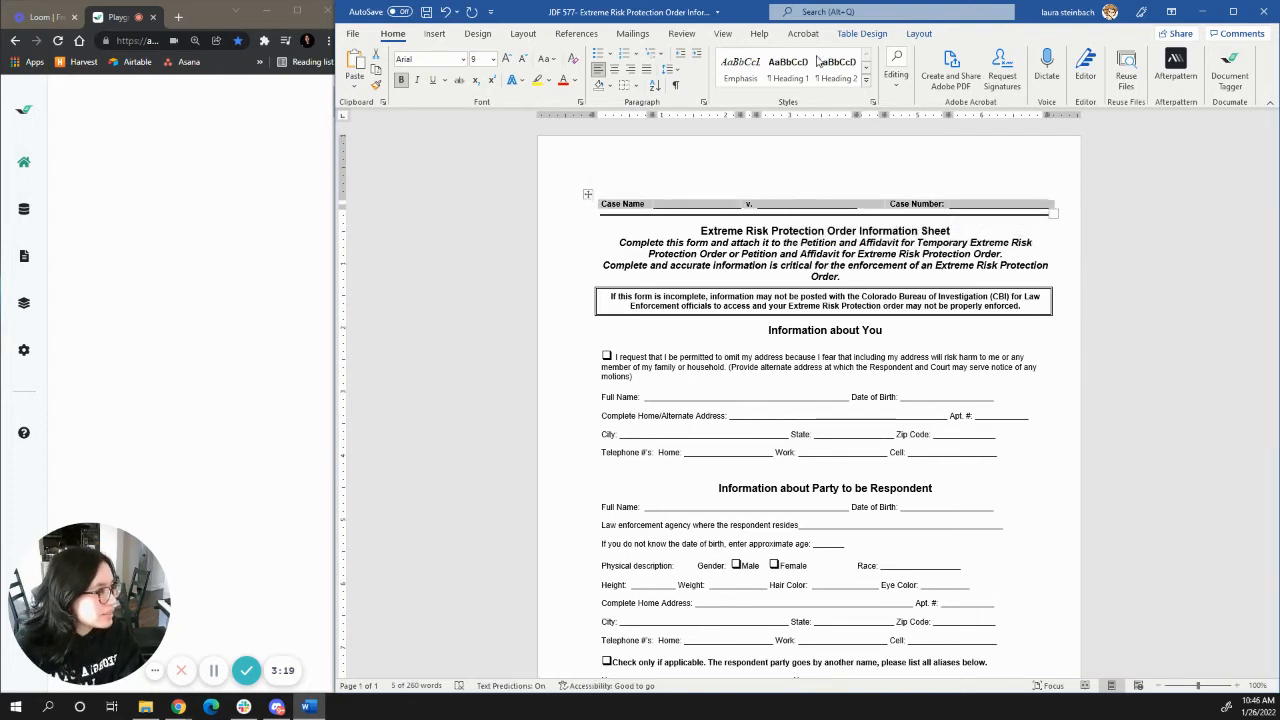
{"action": "left_click", "coordinate": [919, 33]}
{"action": "left_click", "coordinate": [868, 34]}
{"action": "left_click", "coordinate": [919, 33]}
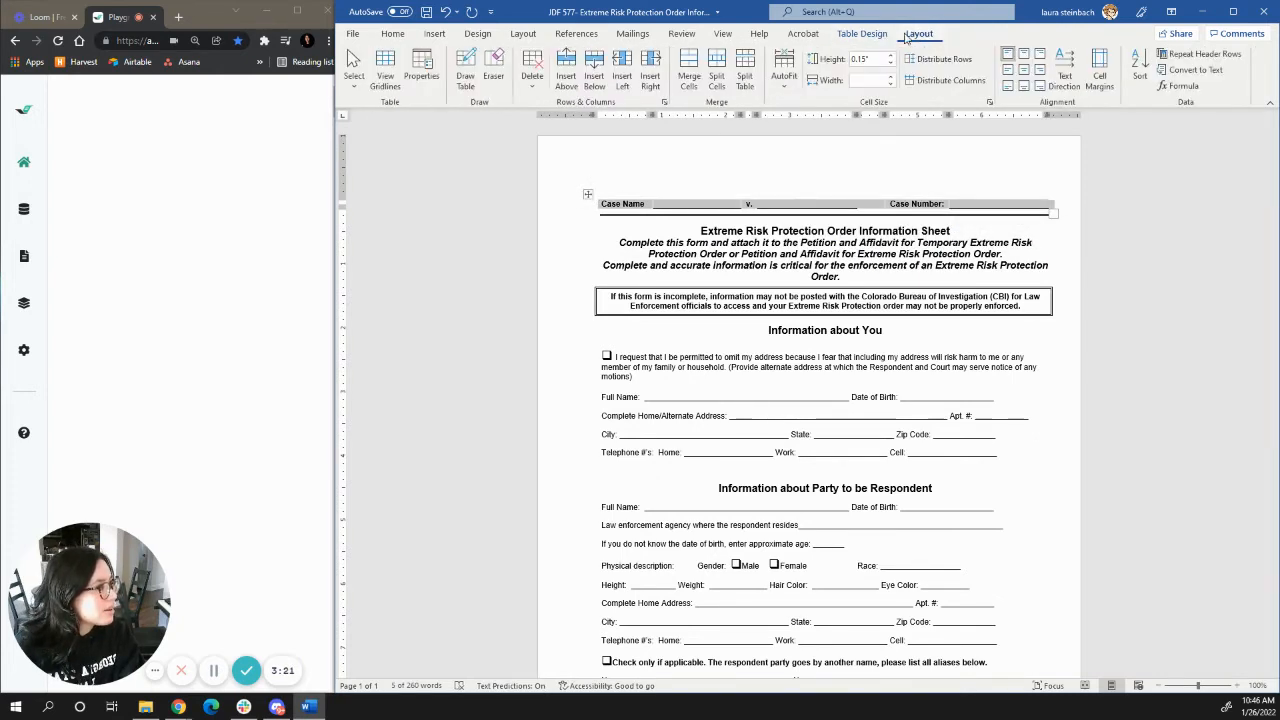
{"action": "left_click", "coordinate": [785, 78]}
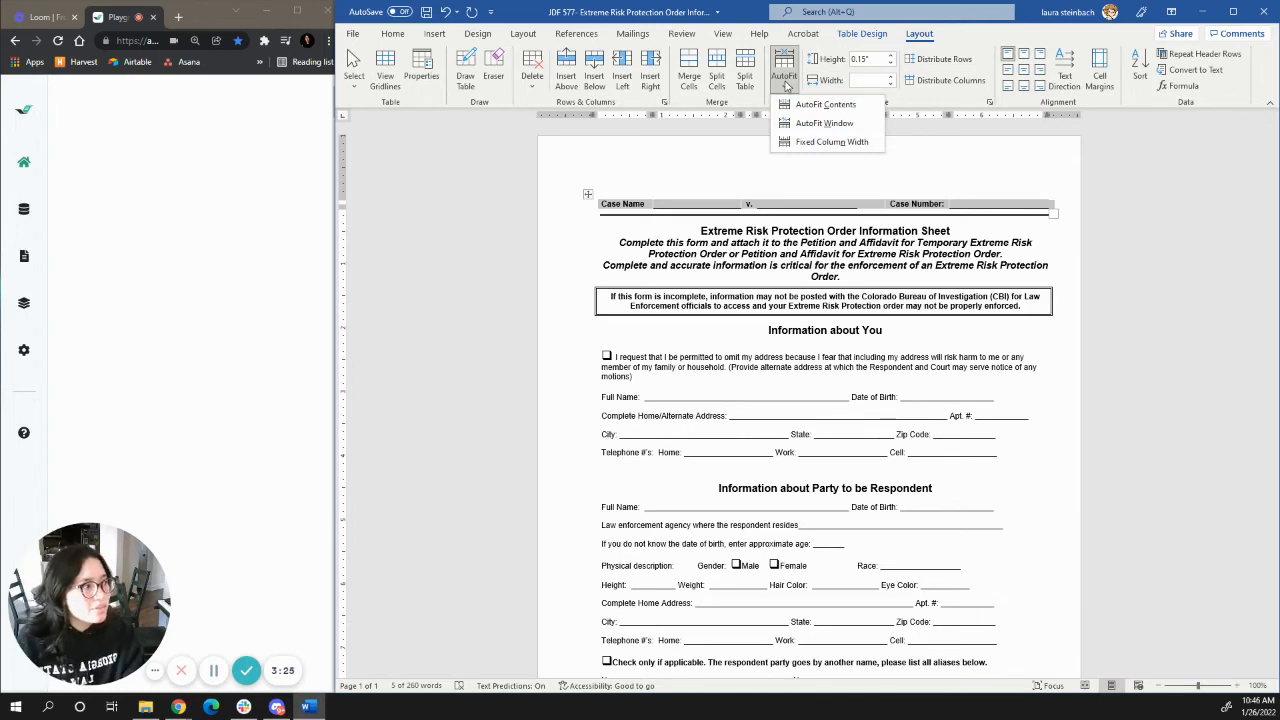
{"action": "left_click", "coordinate": [818, 142]}
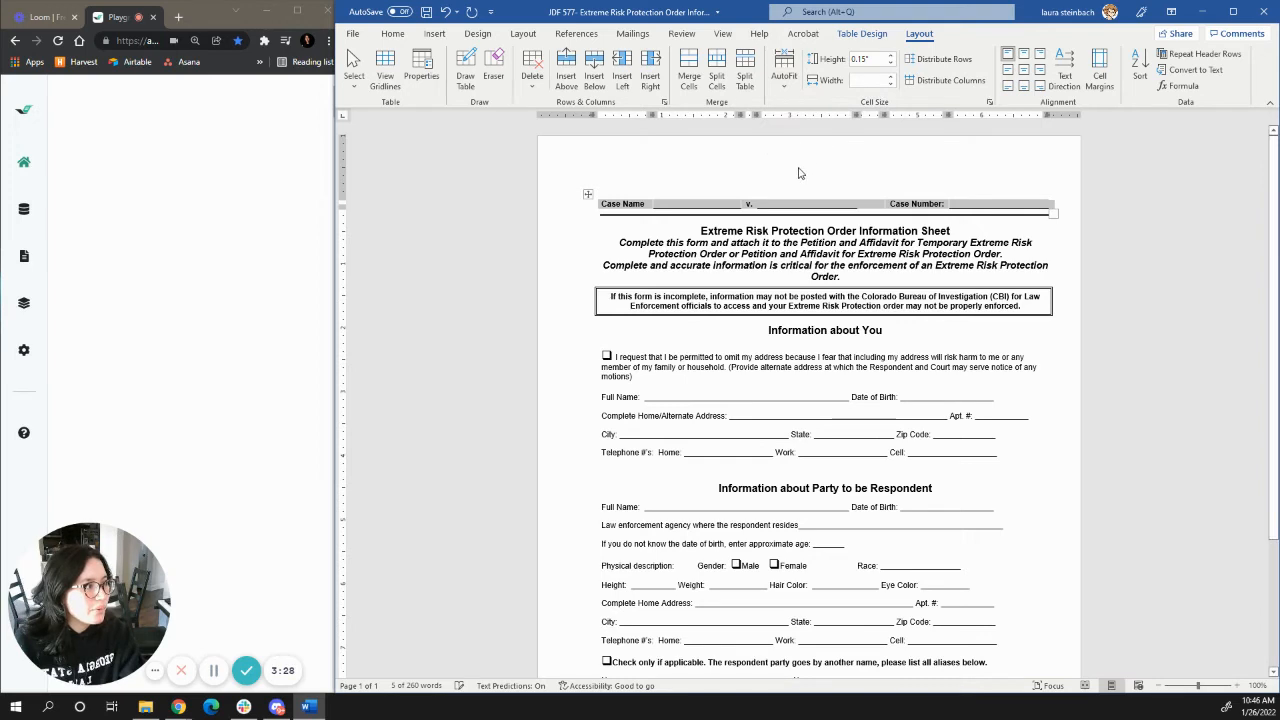
Step: Fill the blank cell after "Case Name" with a long run of "h", and undo both that text and the fixed column width
{"action": "left_click", "coordinate": [725, 206]}
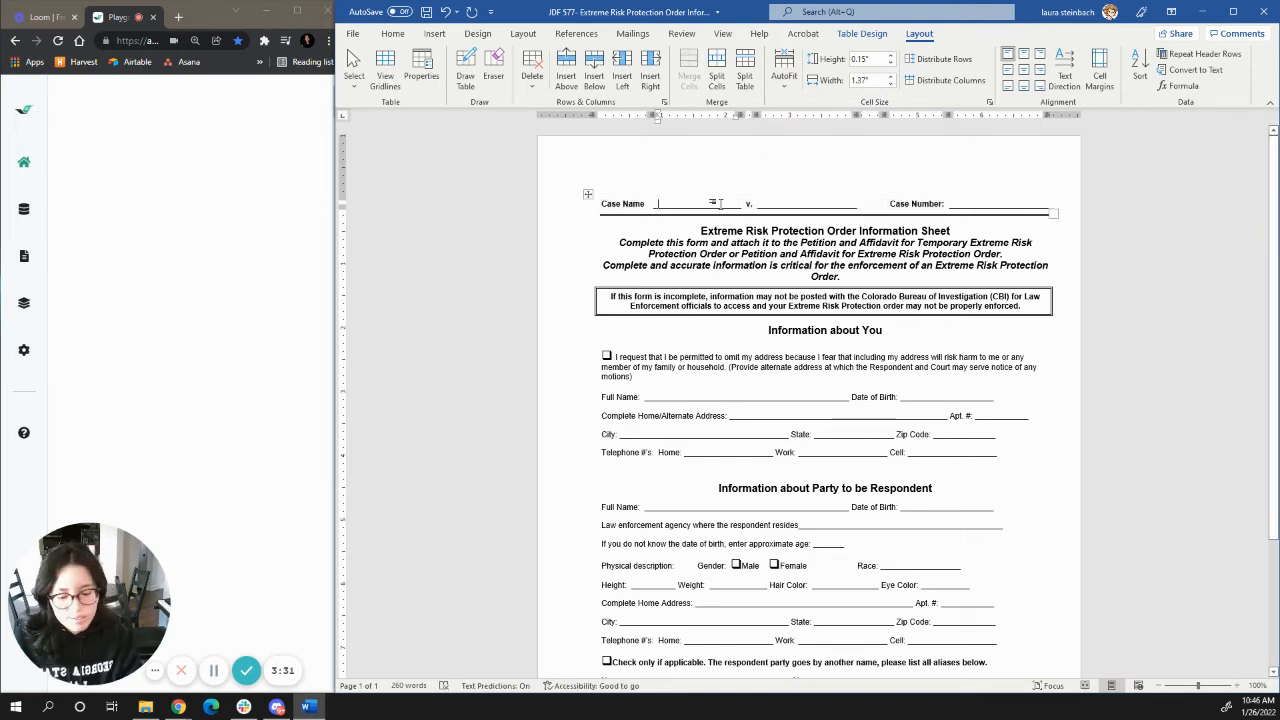
{"action": "type", "text": "hhhhhhhhhhhhhhhhhhhhhhhhhhhhhhh"}
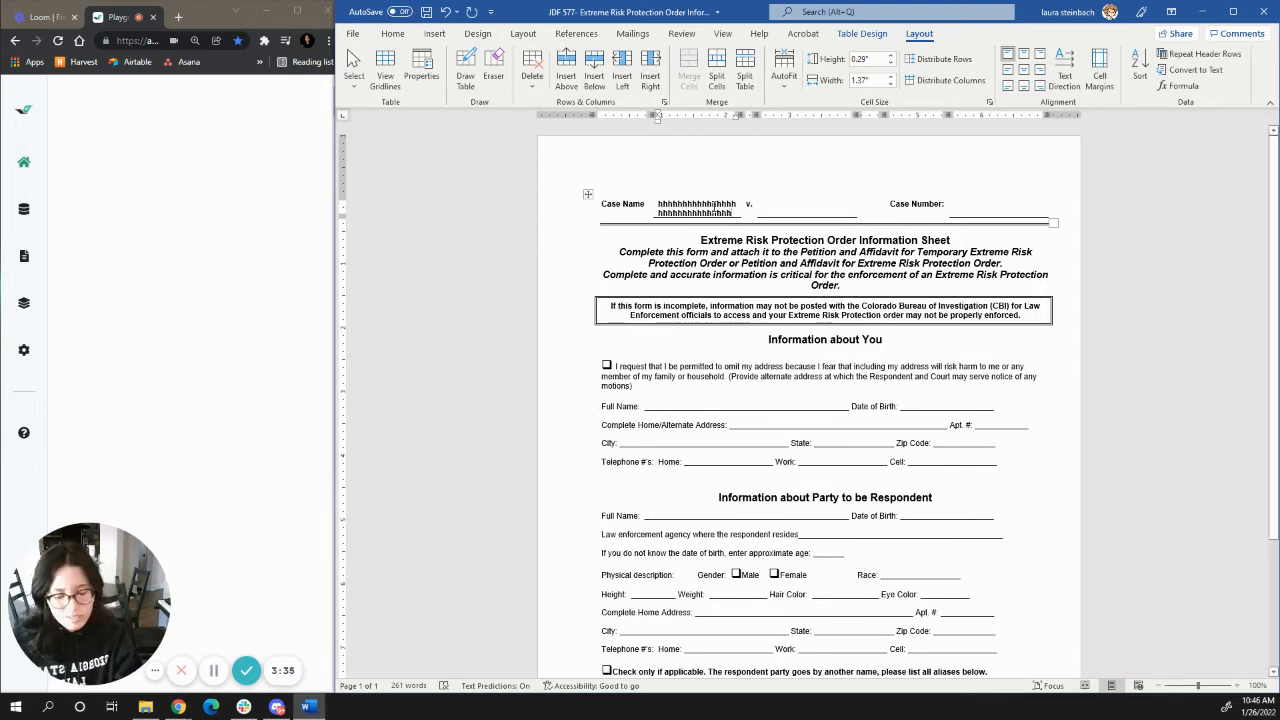
{"action": "key", "text": "ctrl+z"}
{"action": "key", "text": "ctrl+z"}
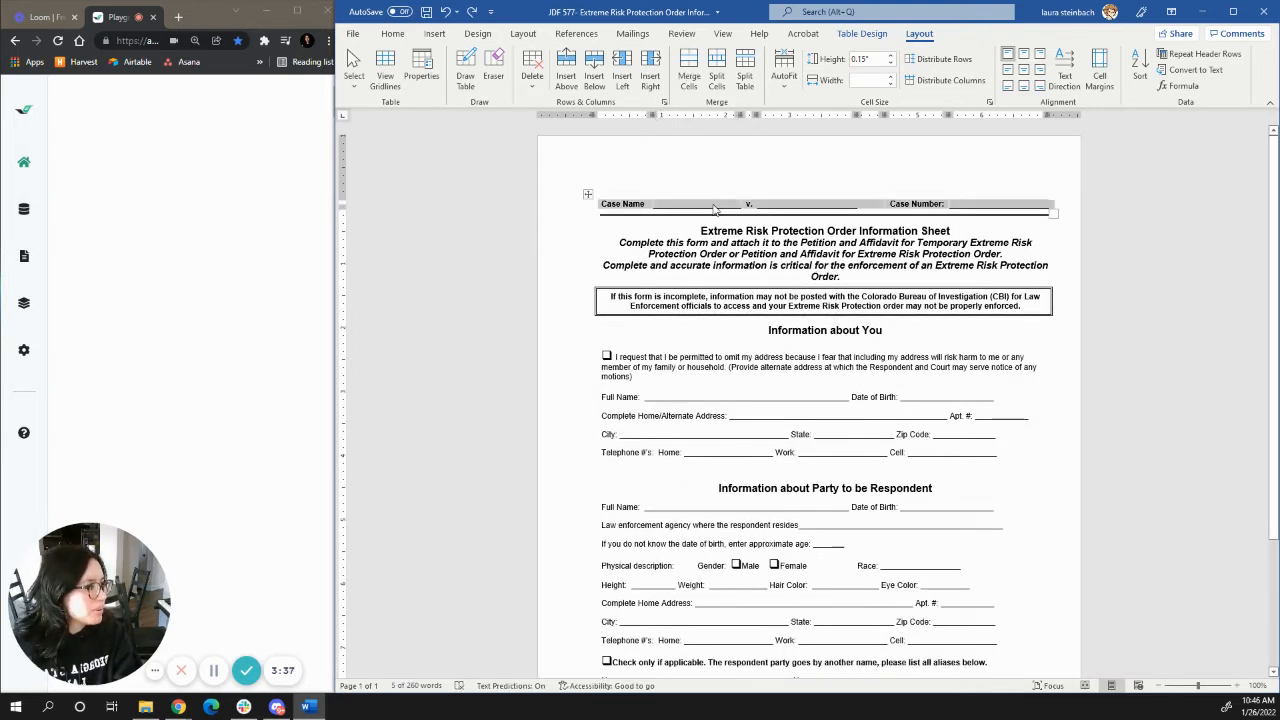
Step: Test the automatic column resizing with a long run of "h" in the blank cell after "Case Name", and undo the text
{"action": "left_click", "coordinate": [714, 208]}
{"action": "type", "text": "h"}
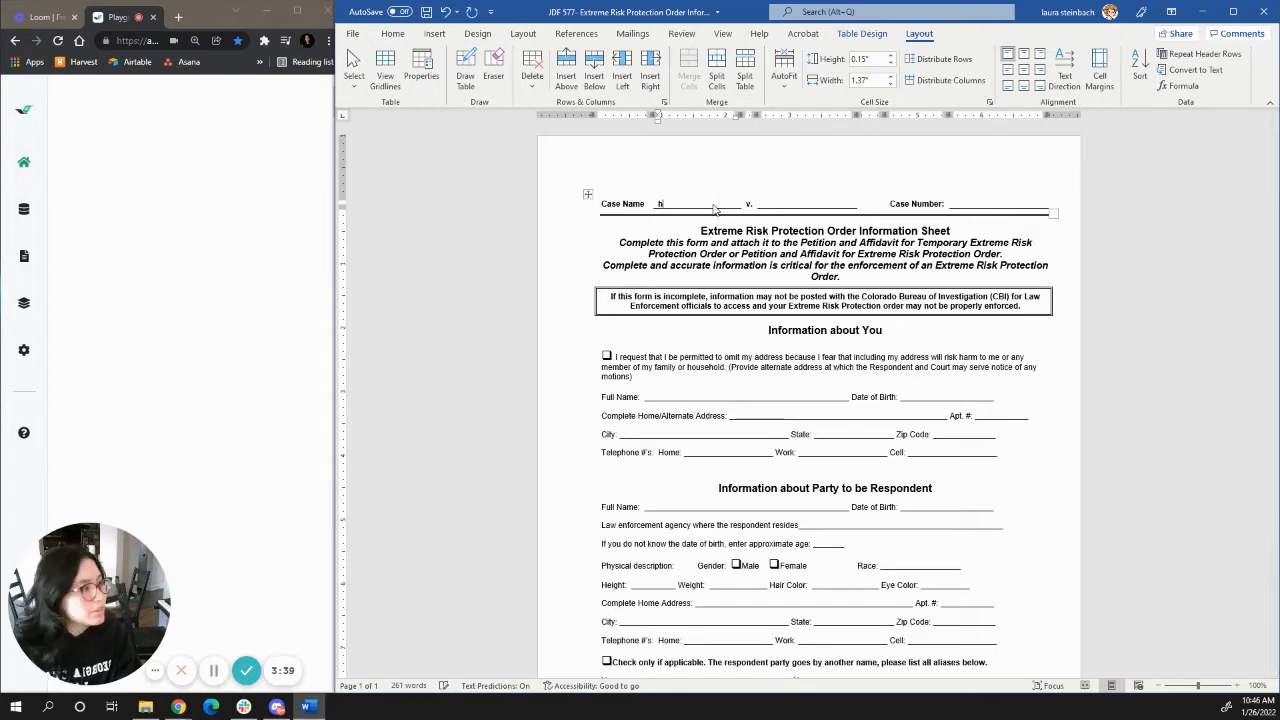
{"action": "type", "text": "hhhhhhhhhhhhhhhhhhhhhhhhhhhhhh"}
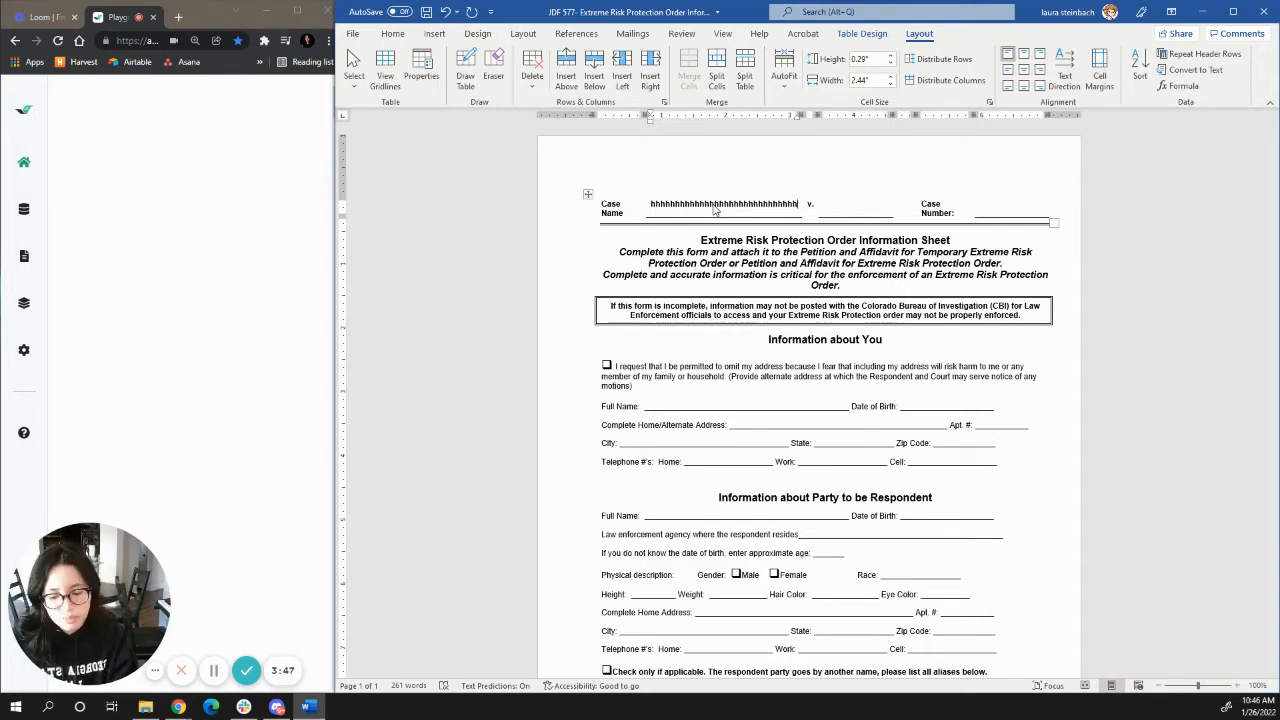
{"action": "key", "text": "ctrl+z"}
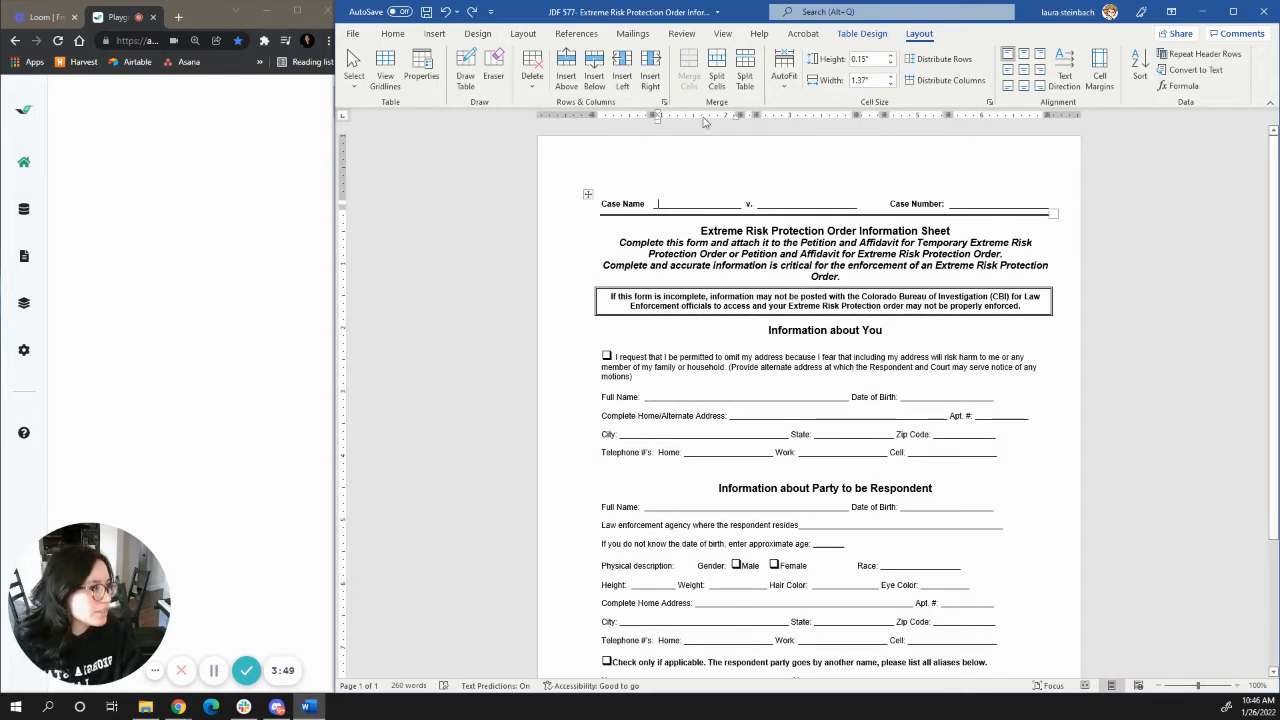
Step: Apply Fixed Column Width to the case header table again
{"action": "left_click", "coordinate": [784, 78]}
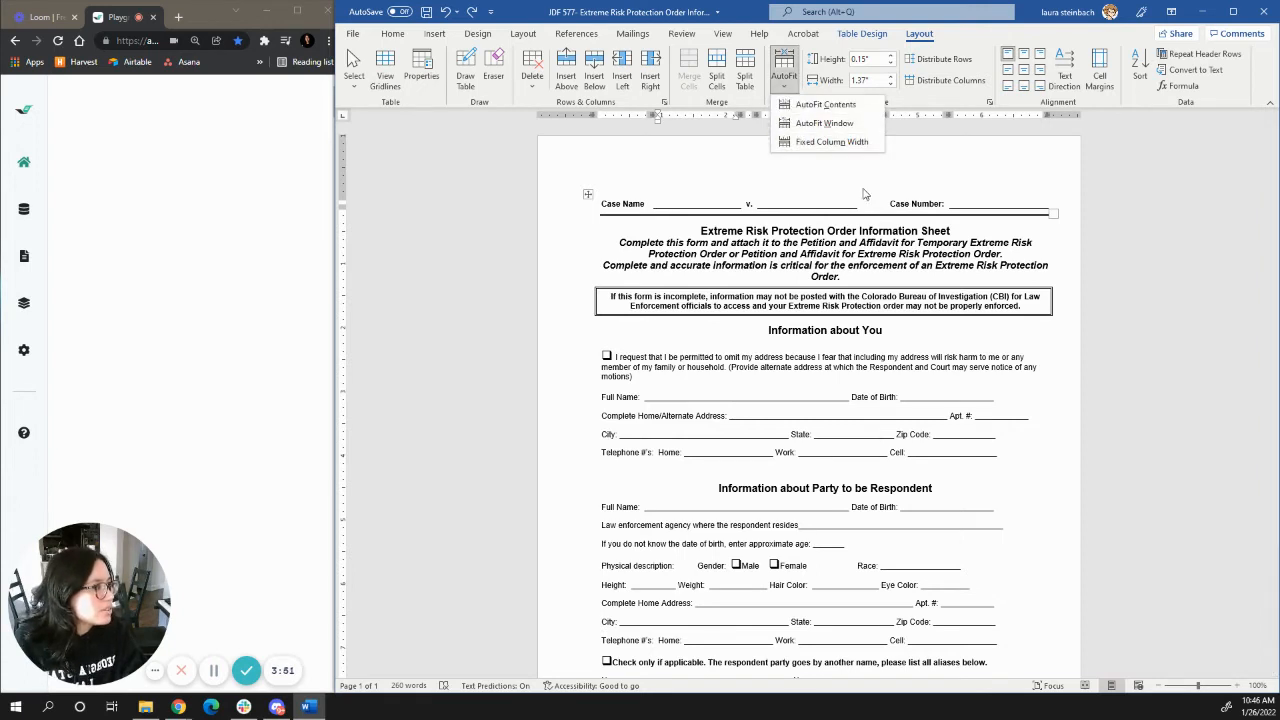
{"action": "left_click", "coordinate": [589, 199]}
{"action": "left_click", "coordinate": [784, 78]}
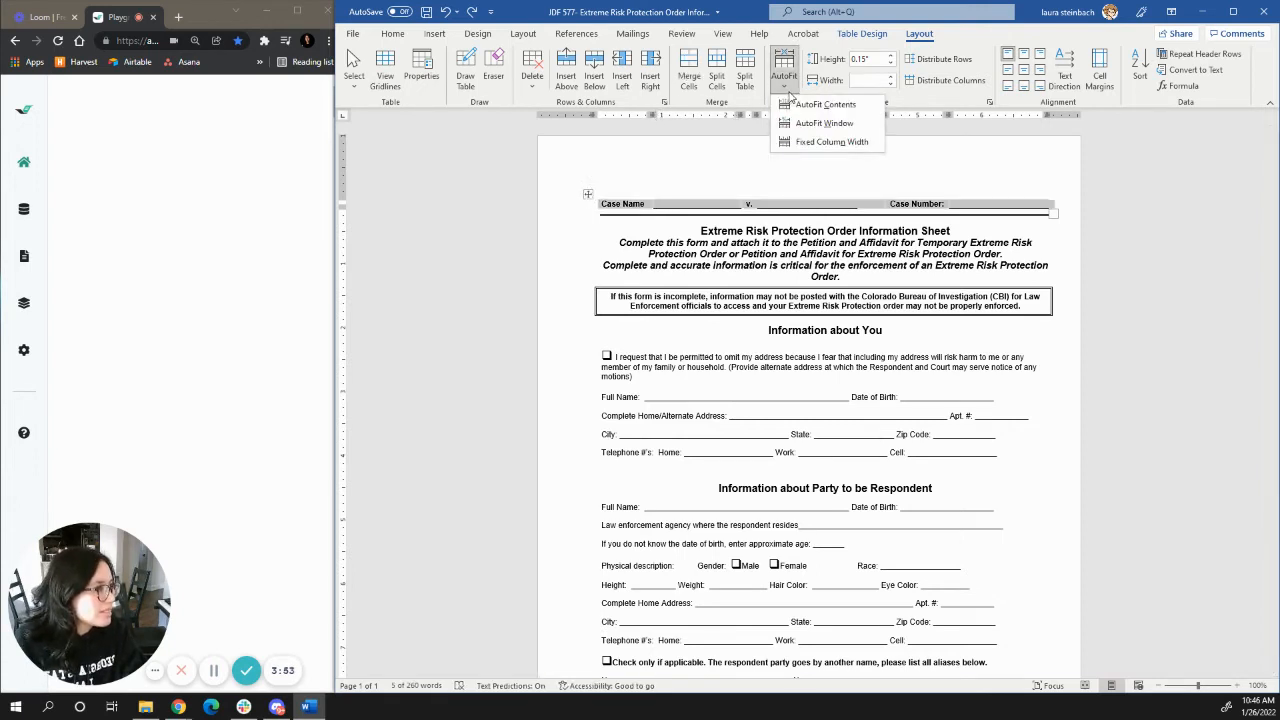
{"action": "left_click", "coordinate": [816, 142]}
Step: Test the fixed width with a long run of "f" in the blank cell after "Case Name", and delete the text
{"action": "left_click", "coordinate": [687, 196]}
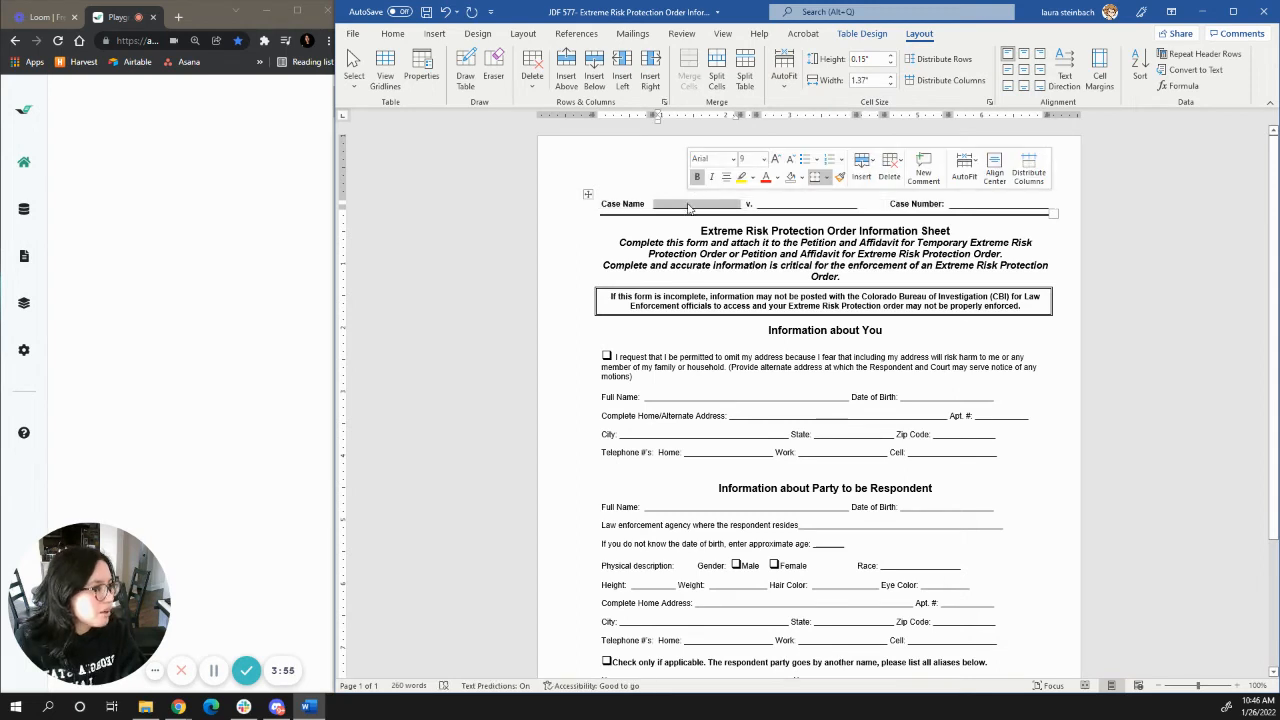
{"action": "type", "text": "fffff"}
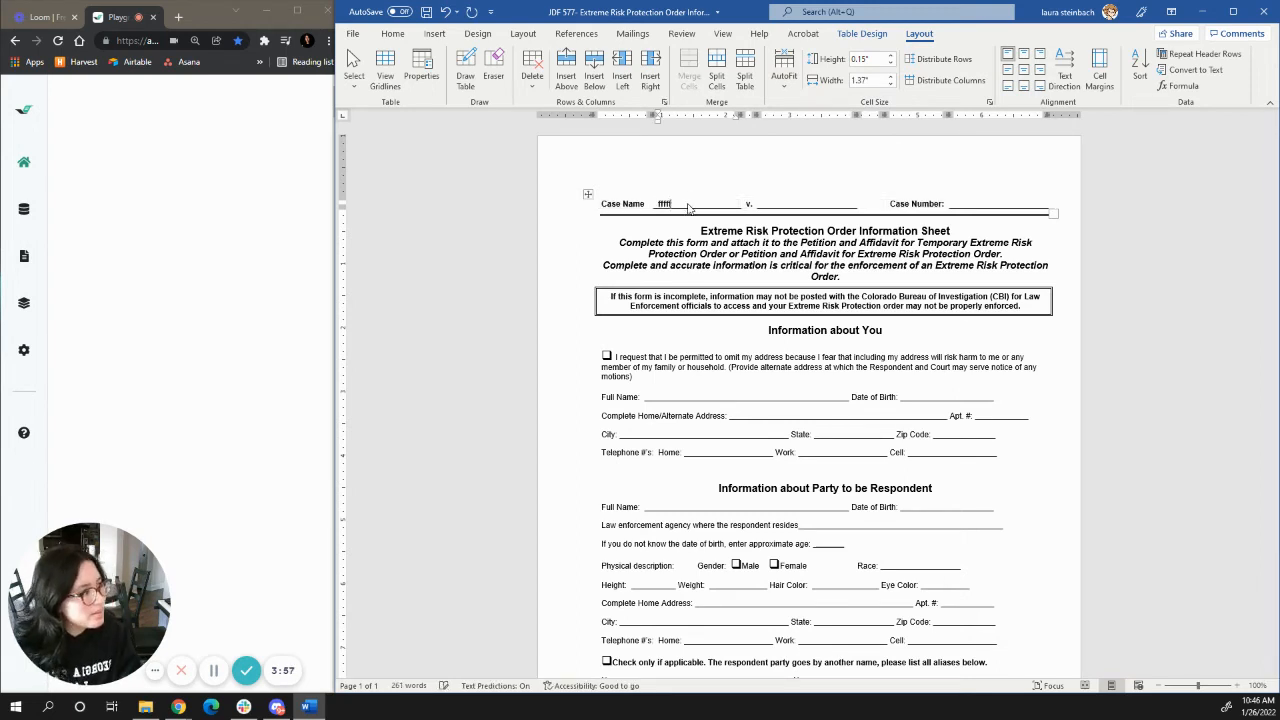
{"action": "type", "text": "fffffffffffffffffffffffffffffffffffffffffffff"}
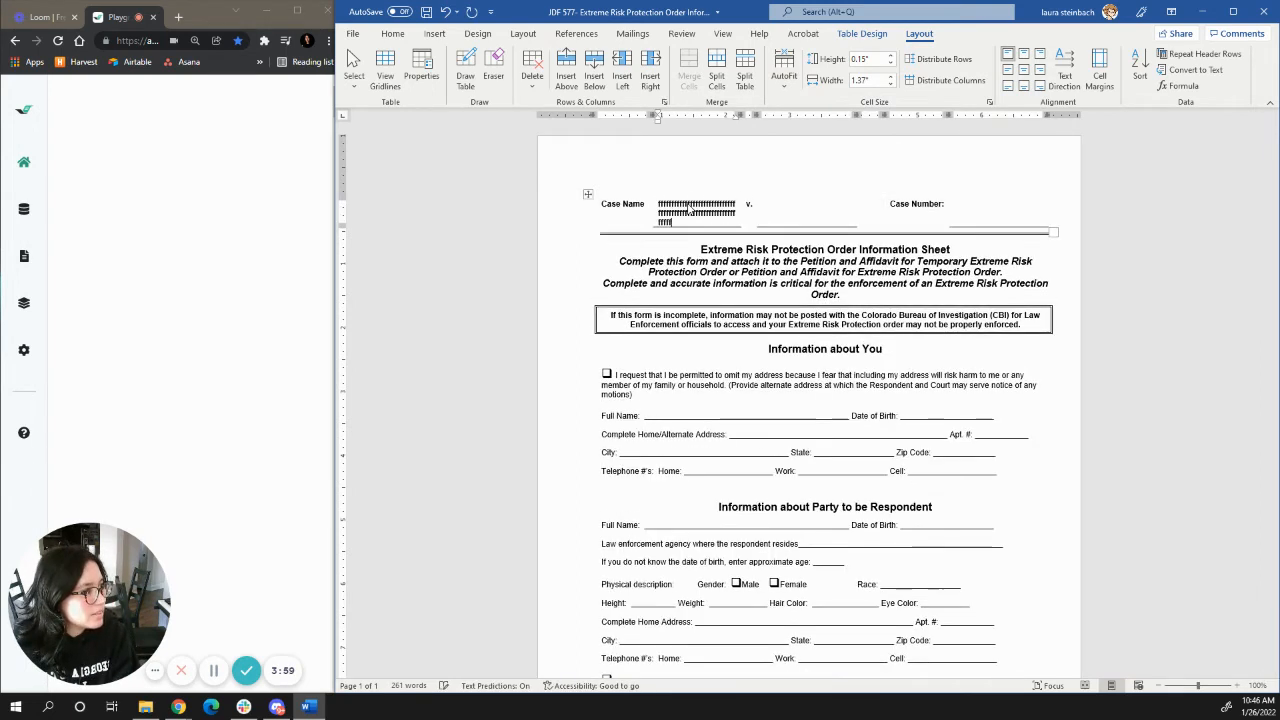
{"action": "triple_click", "coordinate": [688, 204]}
{"action": "key", "text": "BackSpace"}
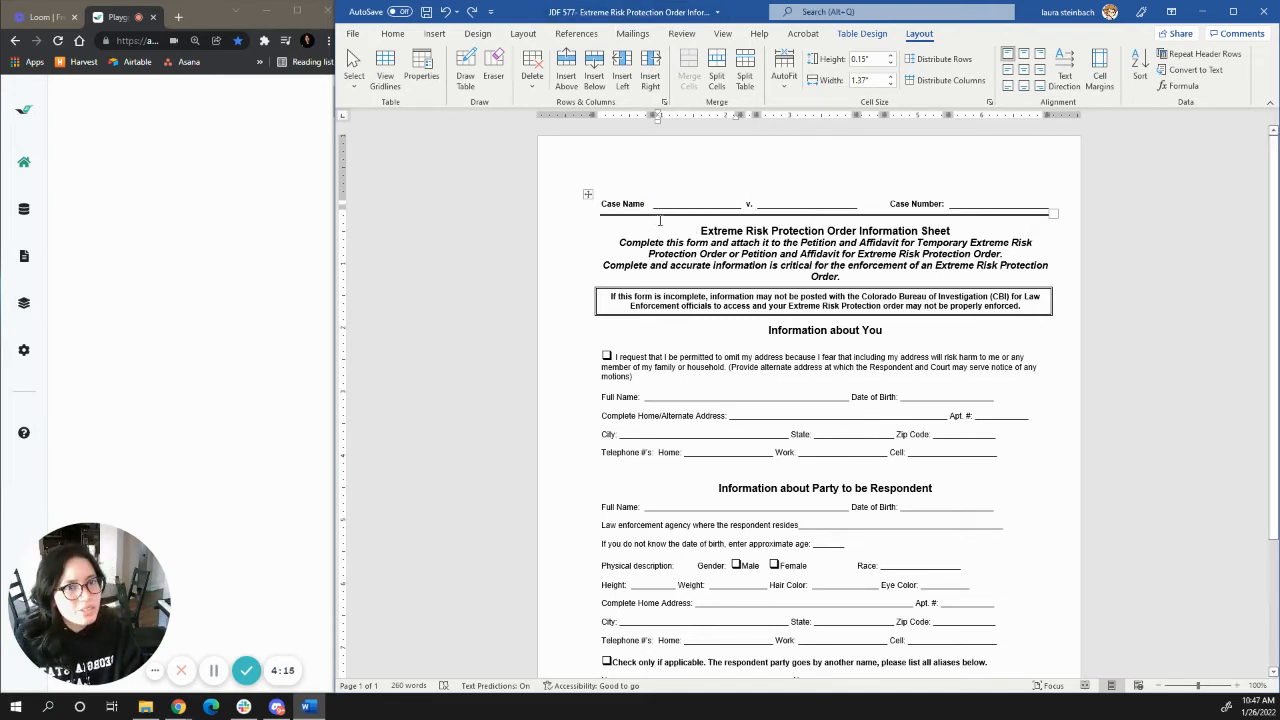
{"action": "scroll", "coordinate": [660, 230], "scroll_direction": "down", "scroll_amount": 2}
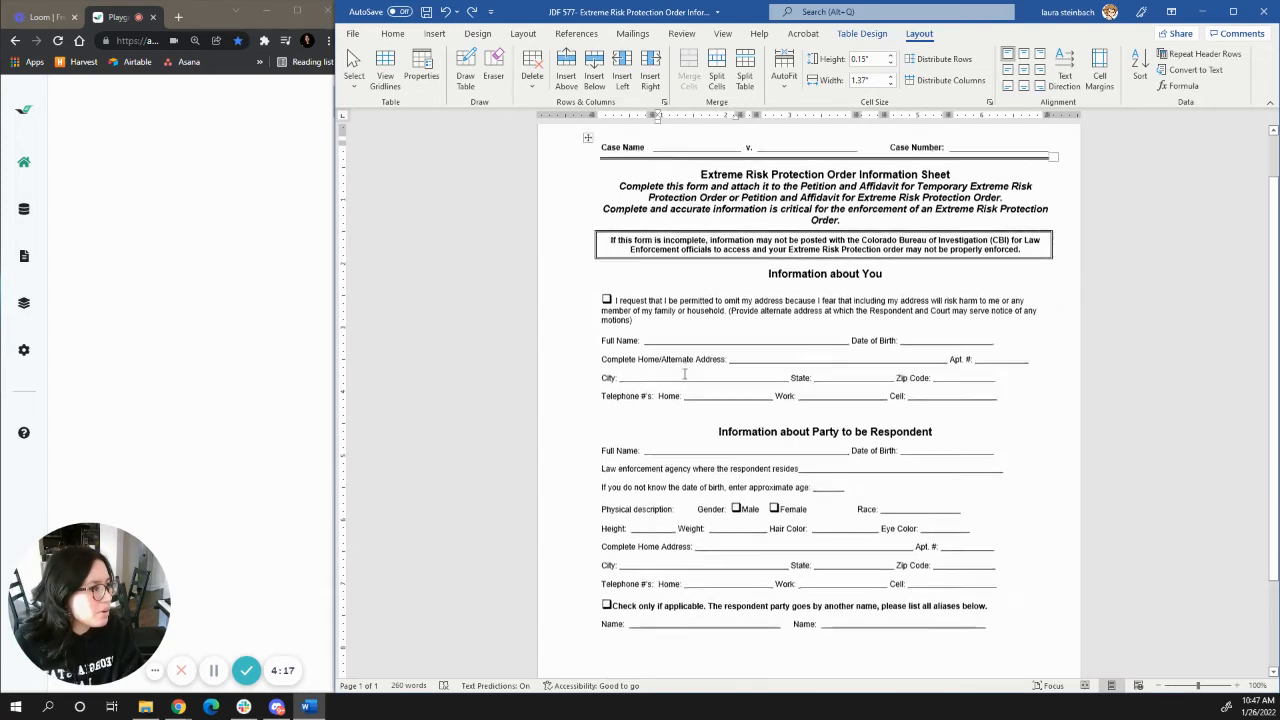
{"action": "left_click", "coordinate": [680, 333]}
{"action": "left_click_drag", "start_coordinate": [623, 333], "coordinate": [837, 532]}
{"action": "left_click", "coordinate": [784, 365]}
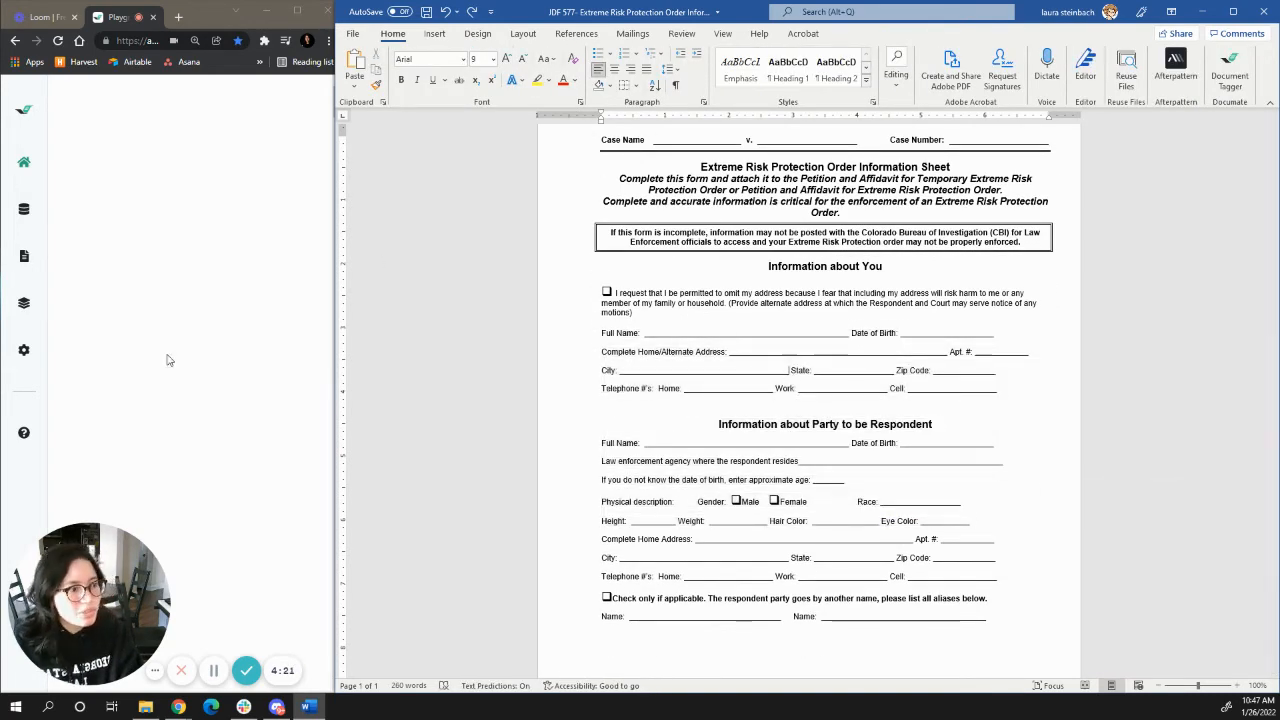
{"action": "left_click", "coordinate": [213, 670]}
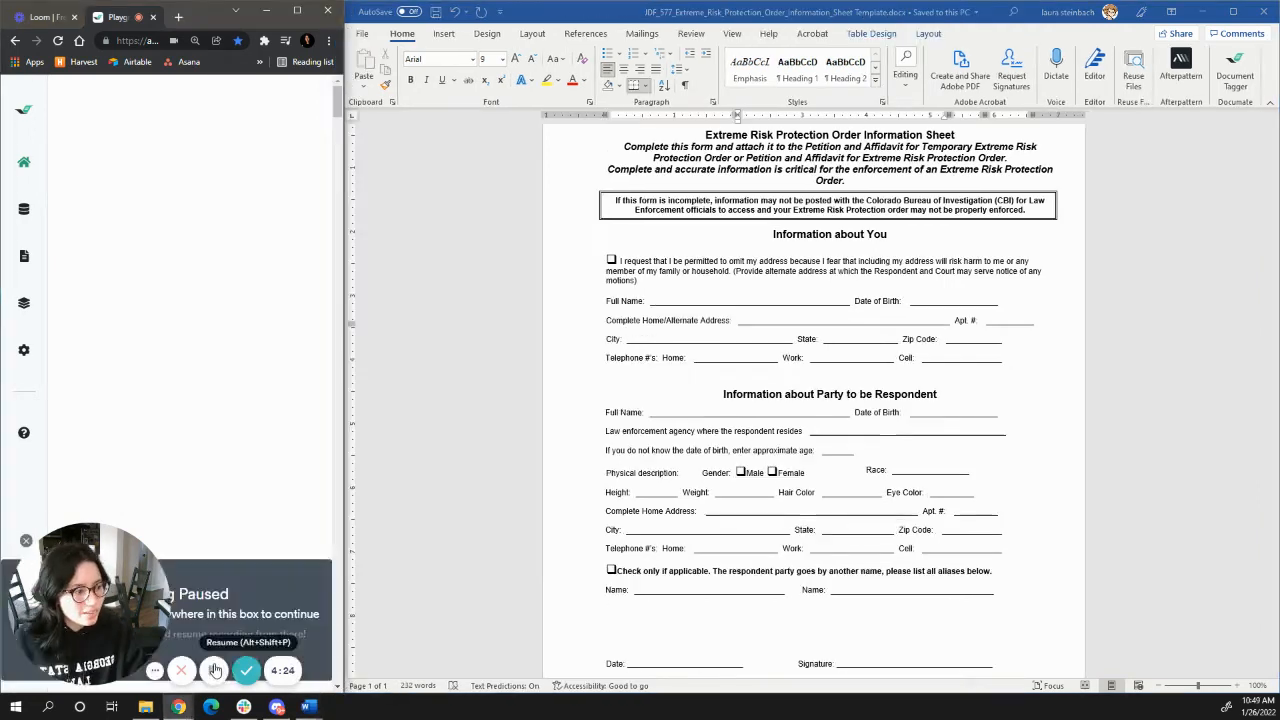
{"action": "left_click", "coordinate": [215, 670]}
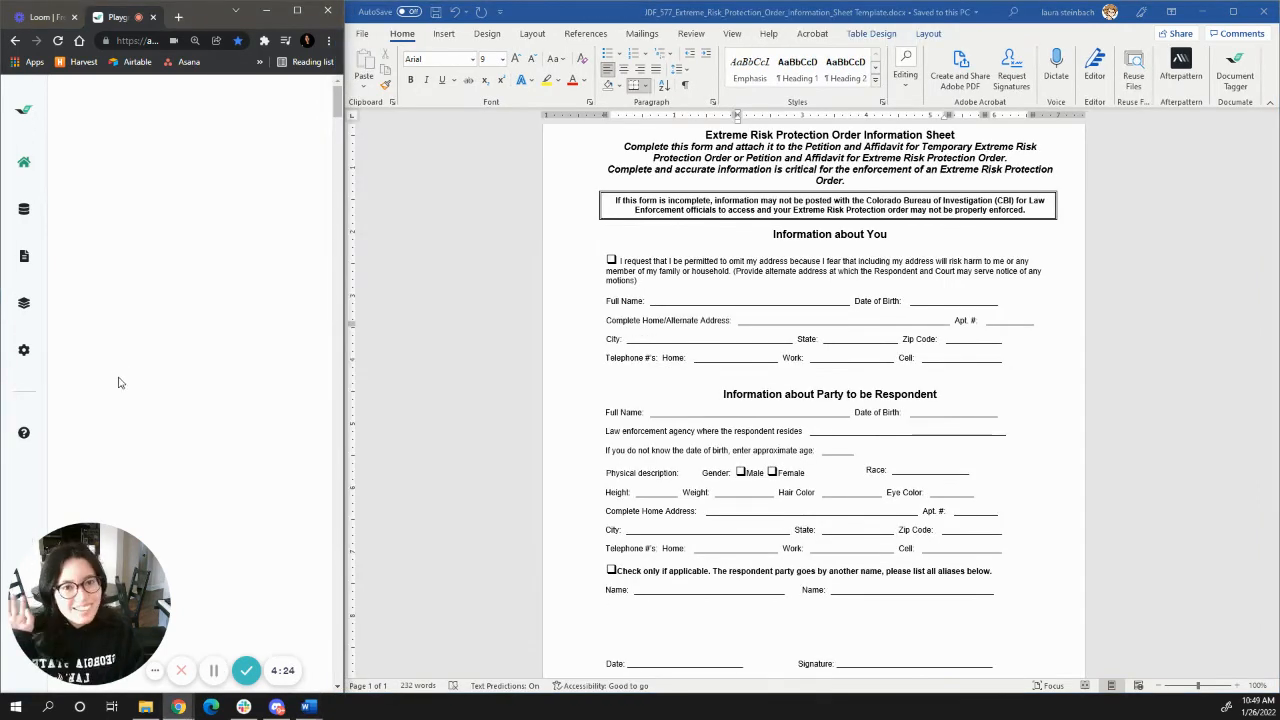
Step: Examine the separate fill-in tables under "Information about You" and the empty lines that divide them
{"action": "left_click", "coordinate": [746, 312]}
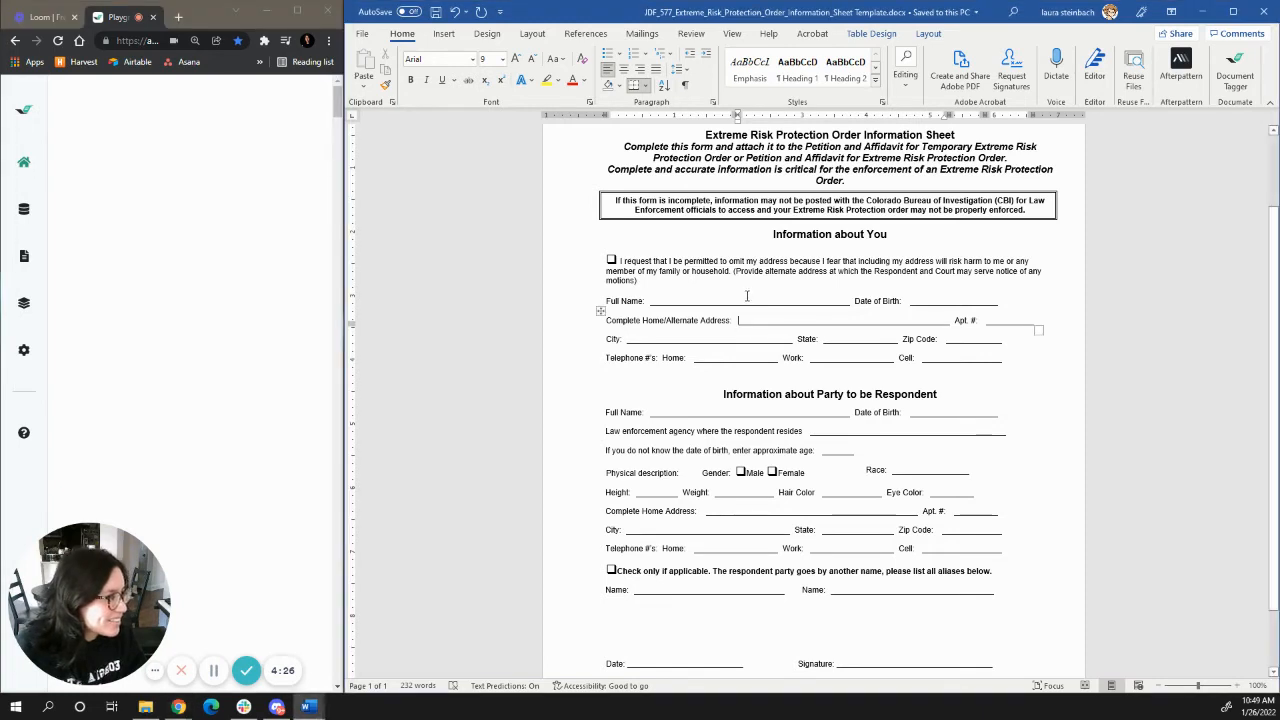
{"action": "left_click", "coordinate": [640, 320]}
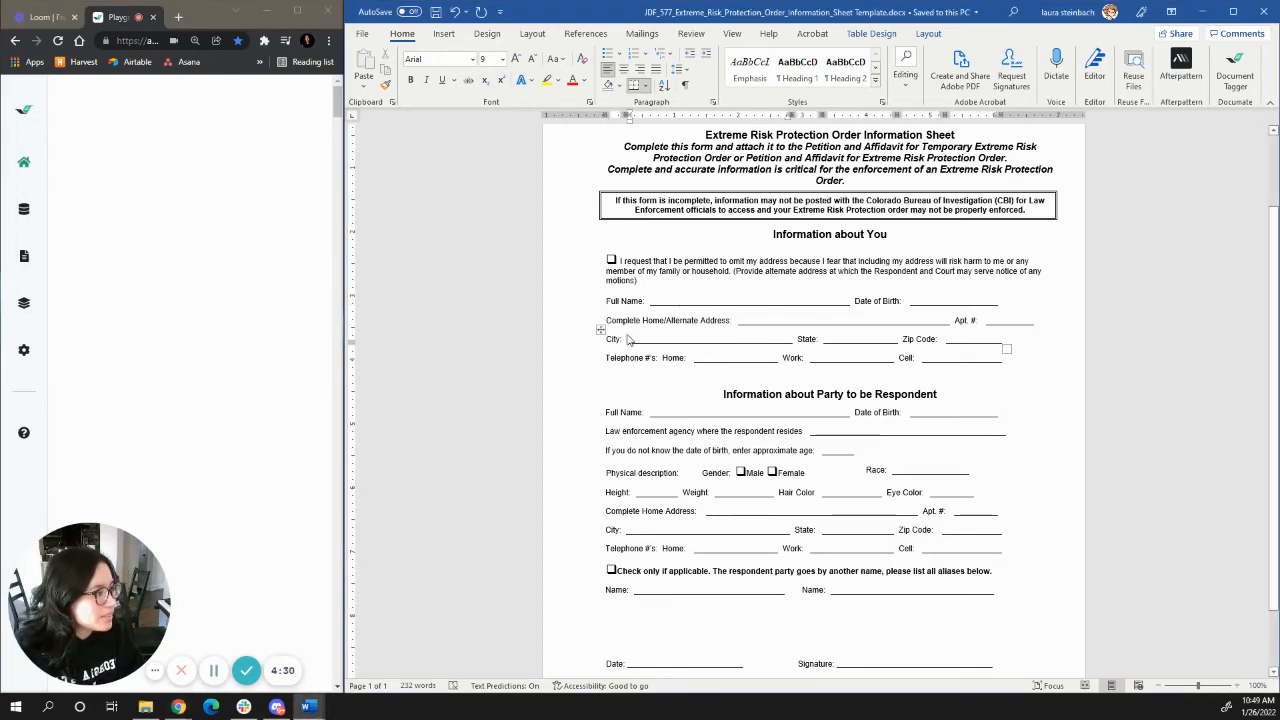
{"action": "left_click", "coordinate": [614, 331]}
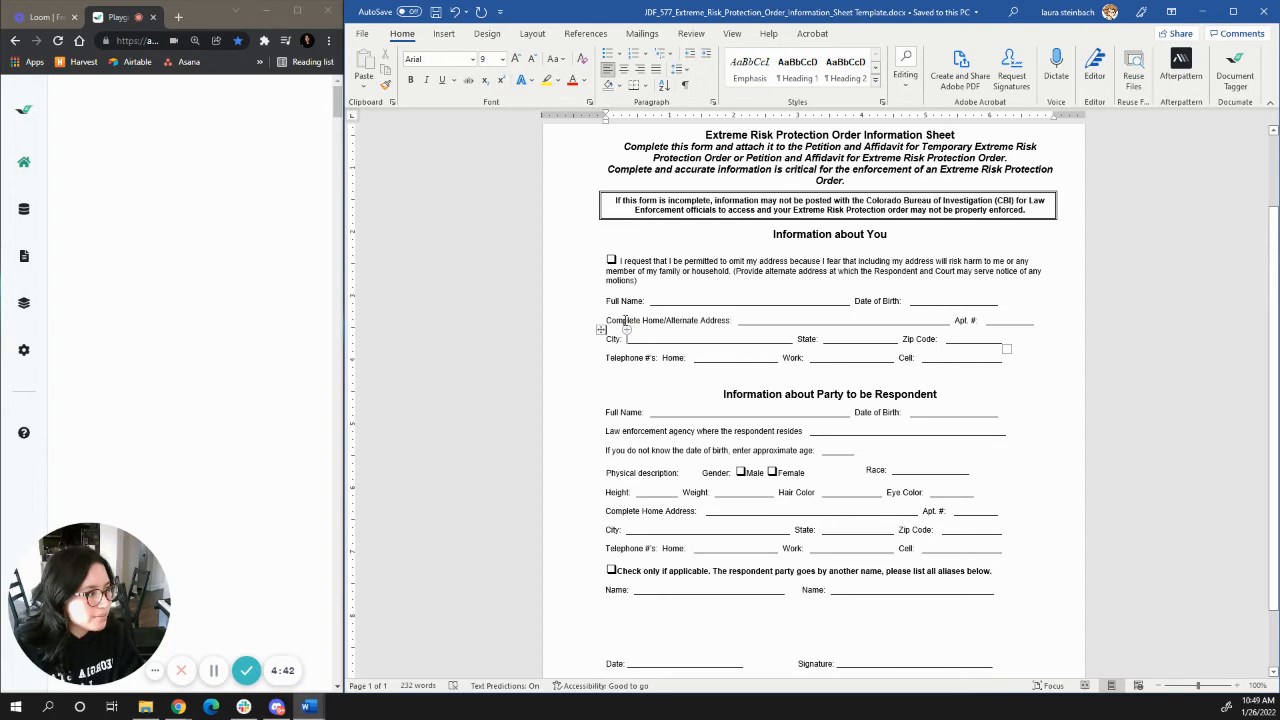
{"action": "key", "text": "Down"}
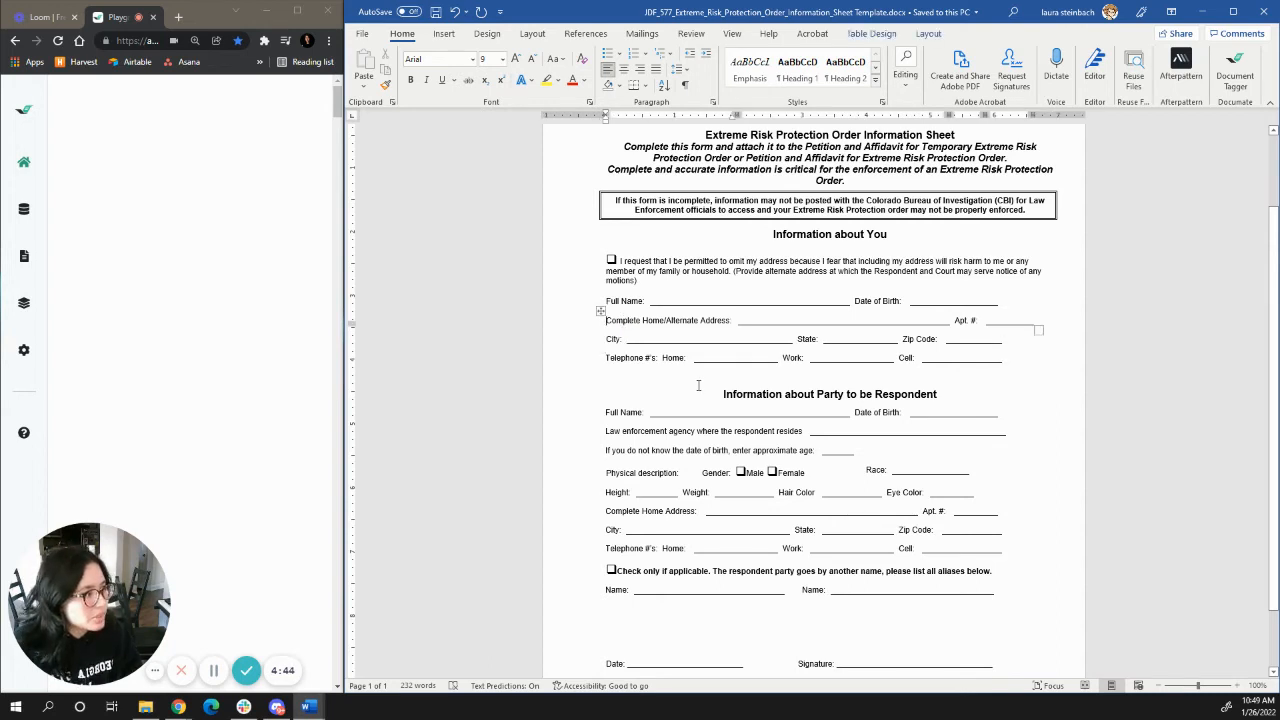
{"action": "key", "text": "Down"}
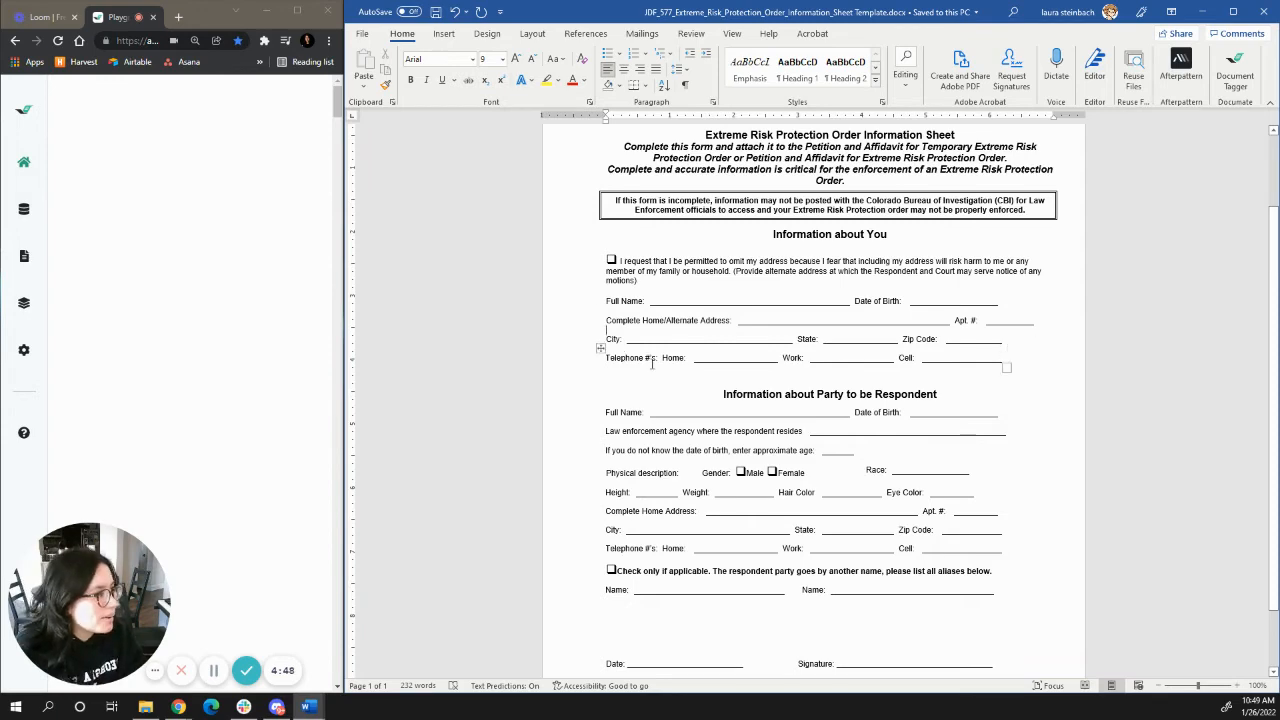
{"action": "scroll", "coordinate": [605, 400], "scroll_direction": "up", "scroll_amount": 2}
{"action": "scroll", "coordinate": [747, 441], "scroll_direction": "down", "scroll_amount": 1}
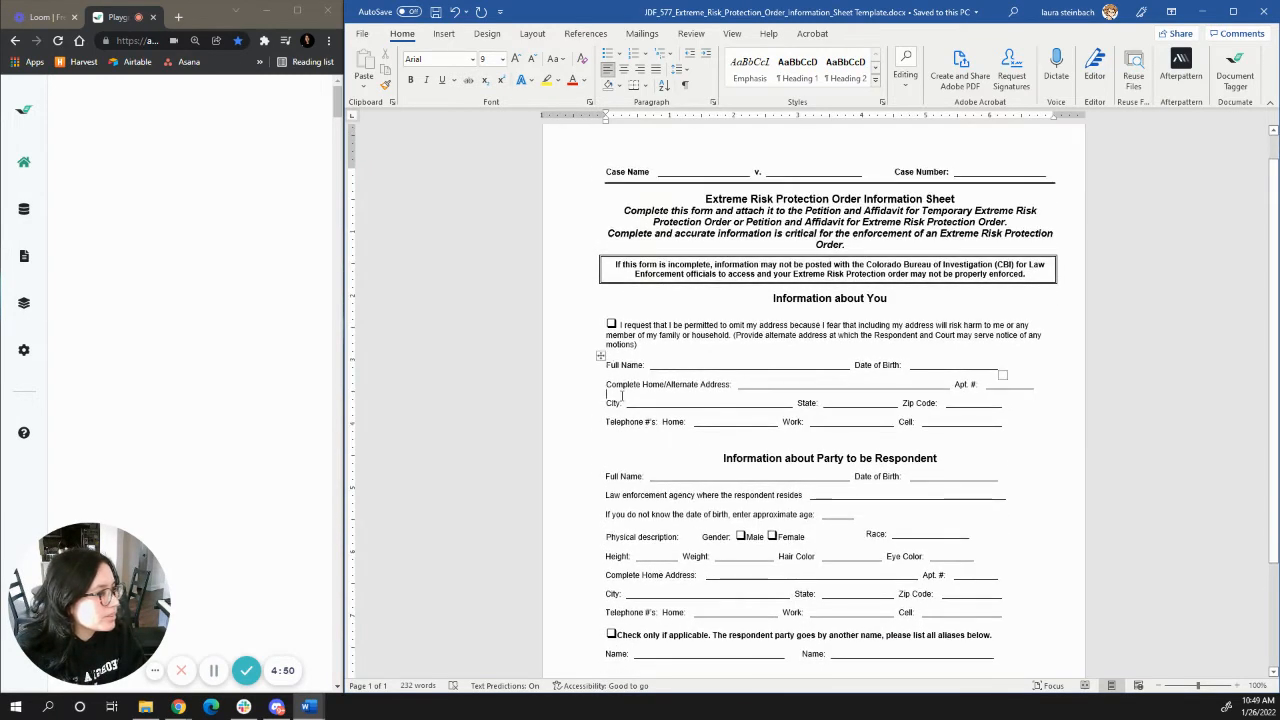
{"action": "left_click", "coordinate": [1015, 368]}
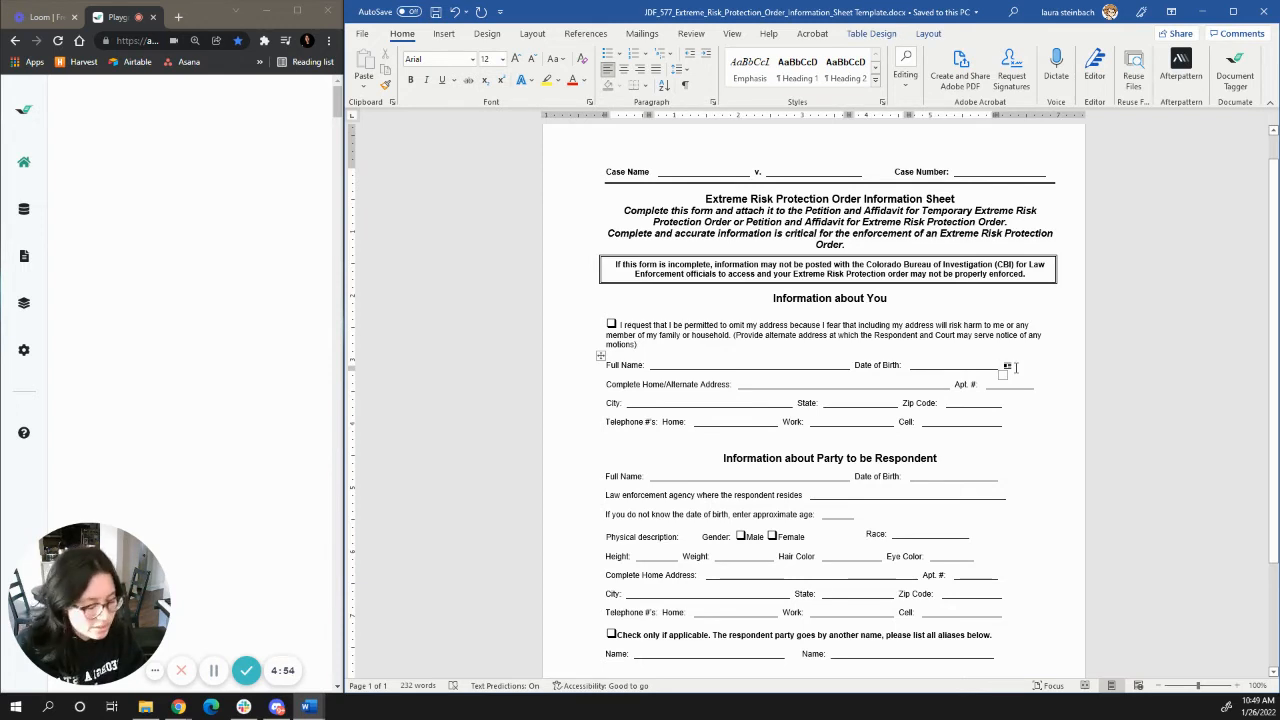
{"action": "left_click", "coordinate": [570, 372]}
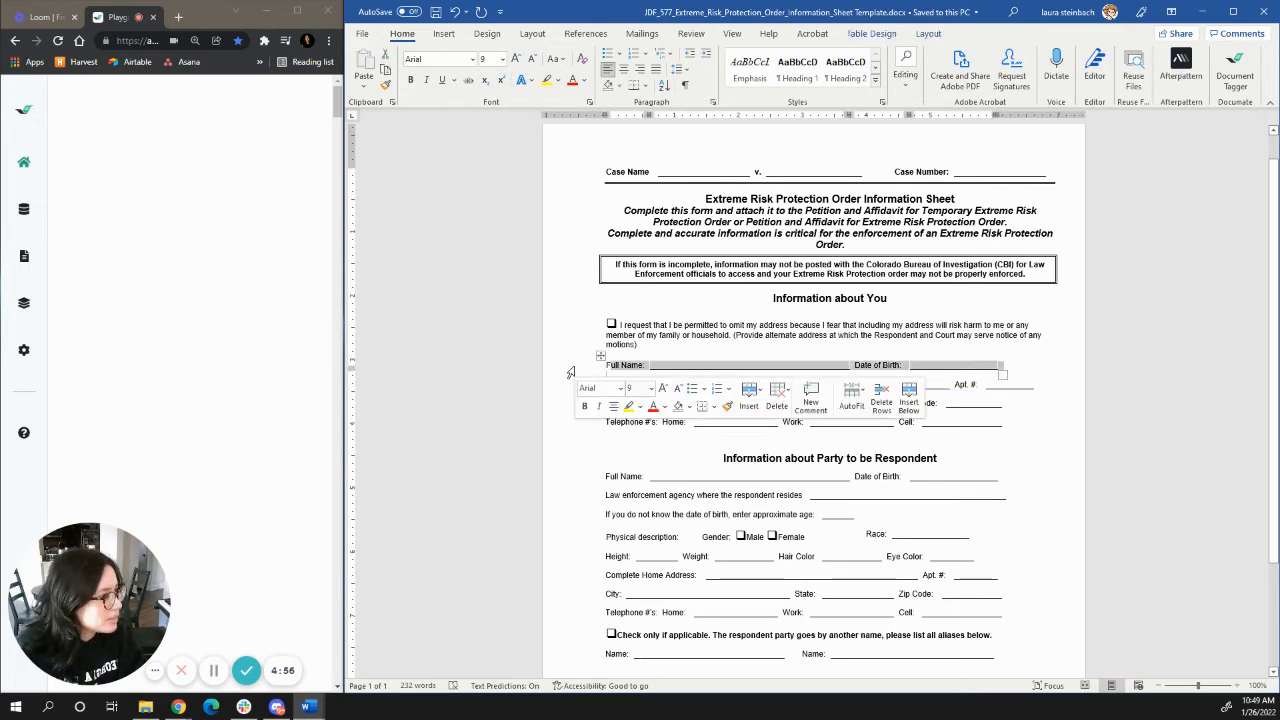
{"action": "left_click", "coordinate": [1061, 365]}
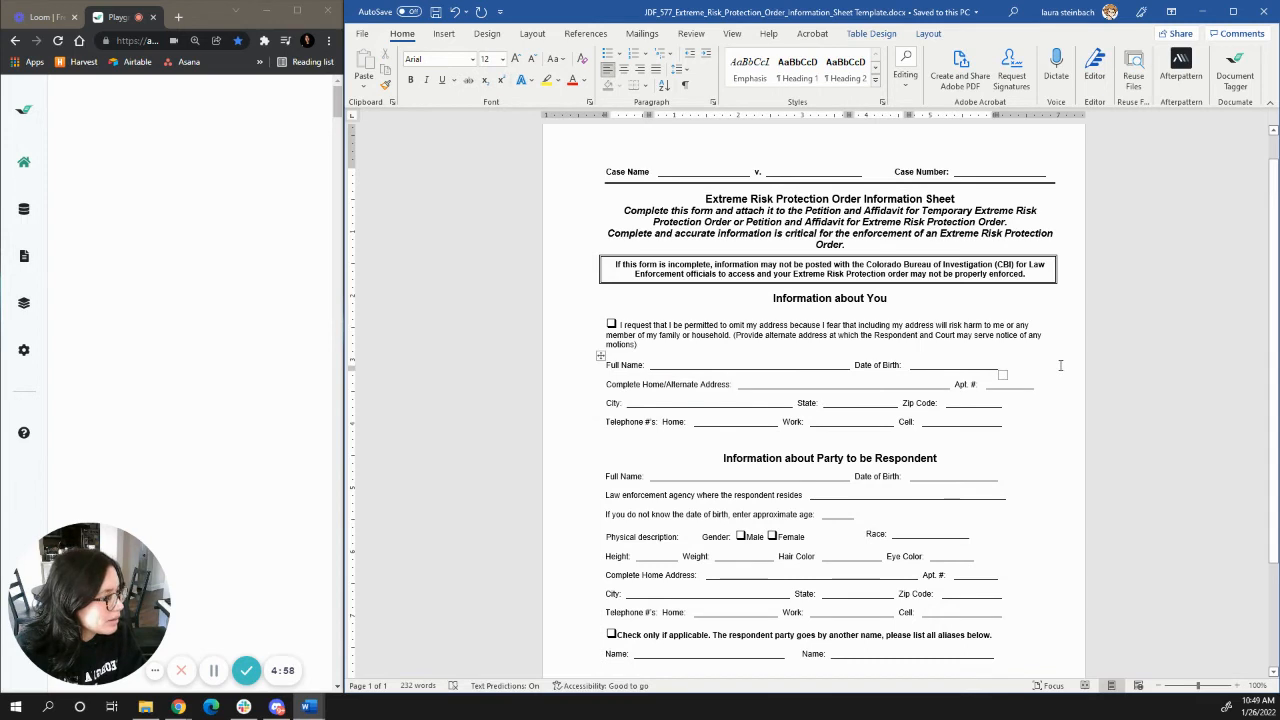
{"action": "key", "text": "Down"}
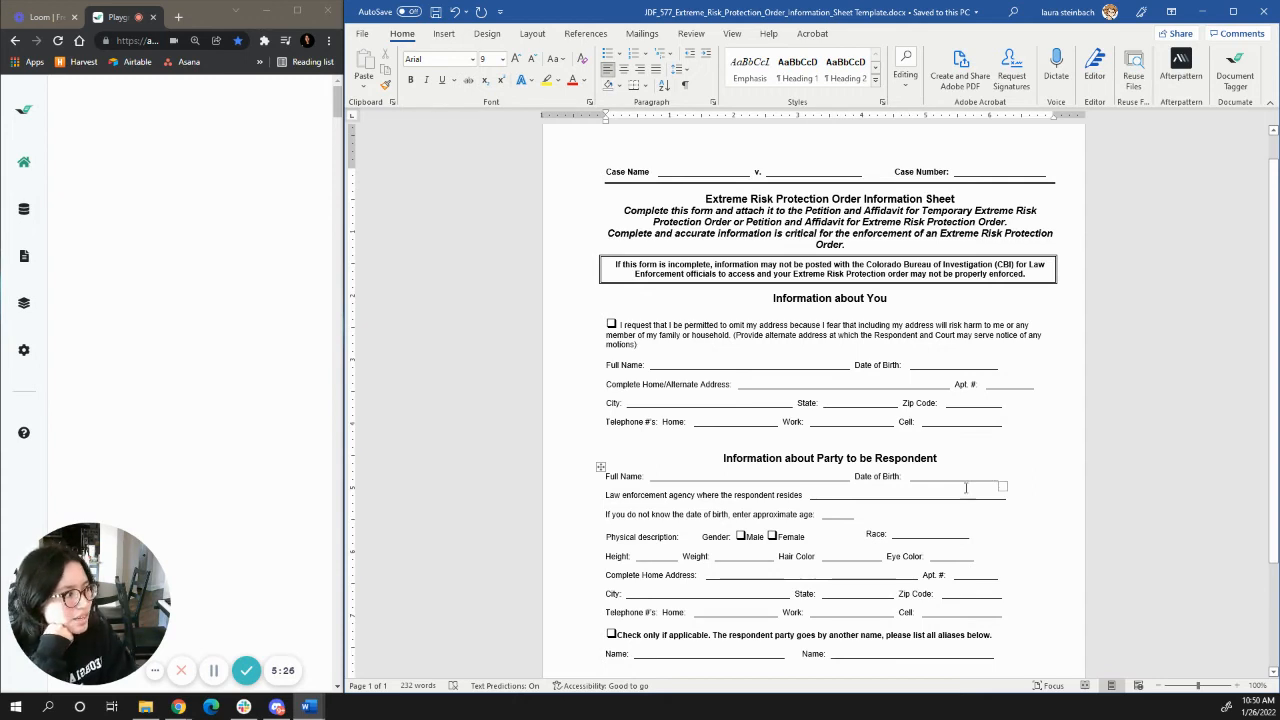
Step: Insert a row below the Full Name and Date of Birth row under "Information about You"
{"action": "left_click_drag", "start_coordinate": [612, 367], "coordinate": [935, 370]}
{"action": "right_click", "coordinate": [935, 370]}
{"action": "mouse_move", "coordinate": [986, 461]}
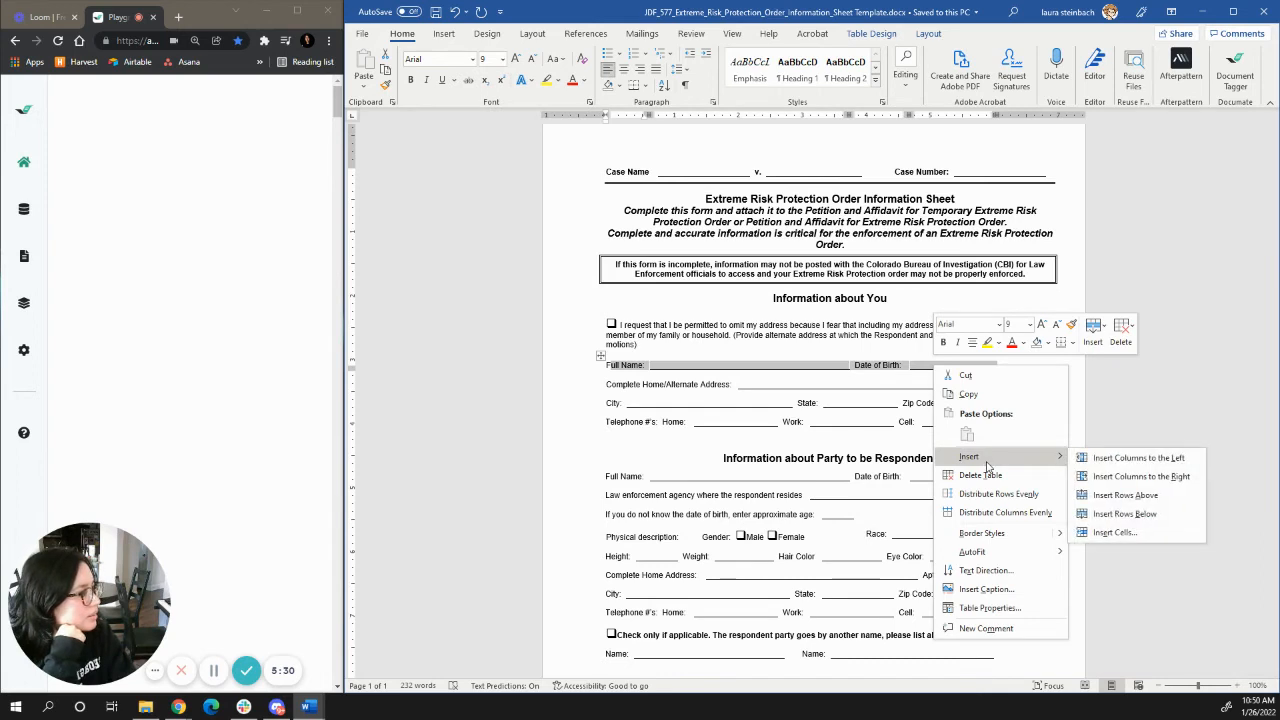
{"action": "left_click", "coordinate": [1128, 495]}
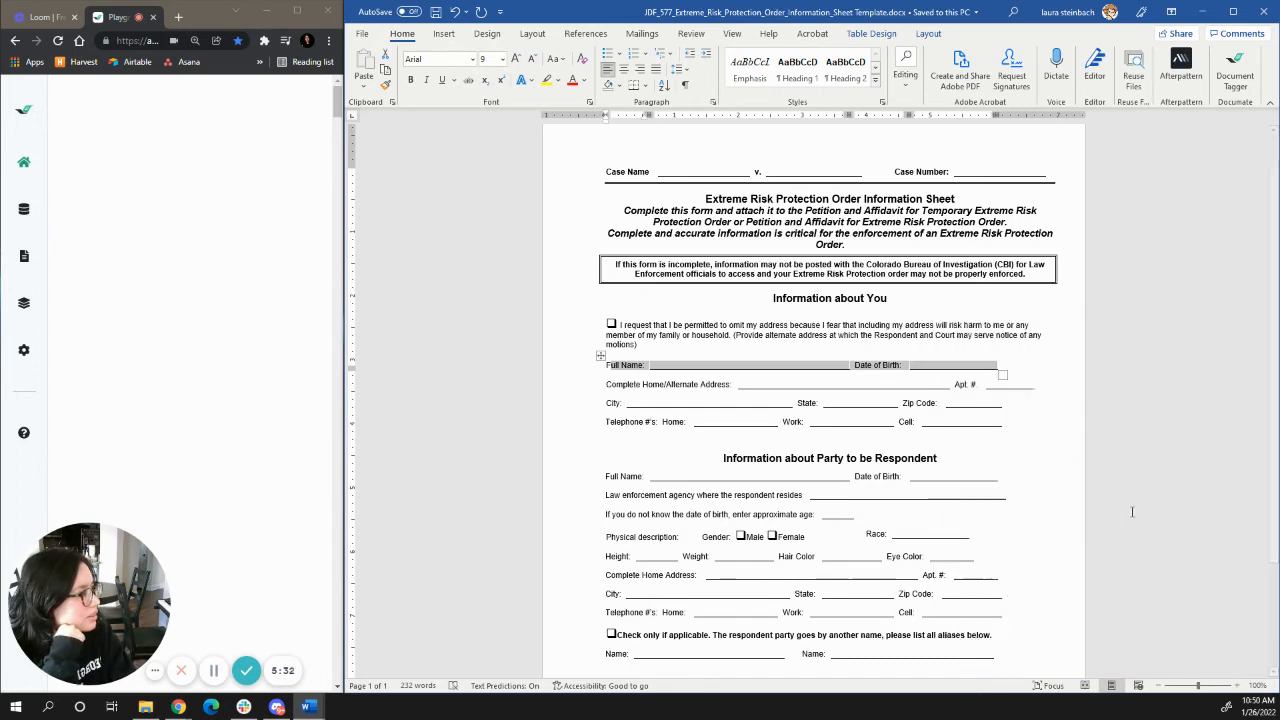
{"action": "left_click", "coordinate": [711, 385]}
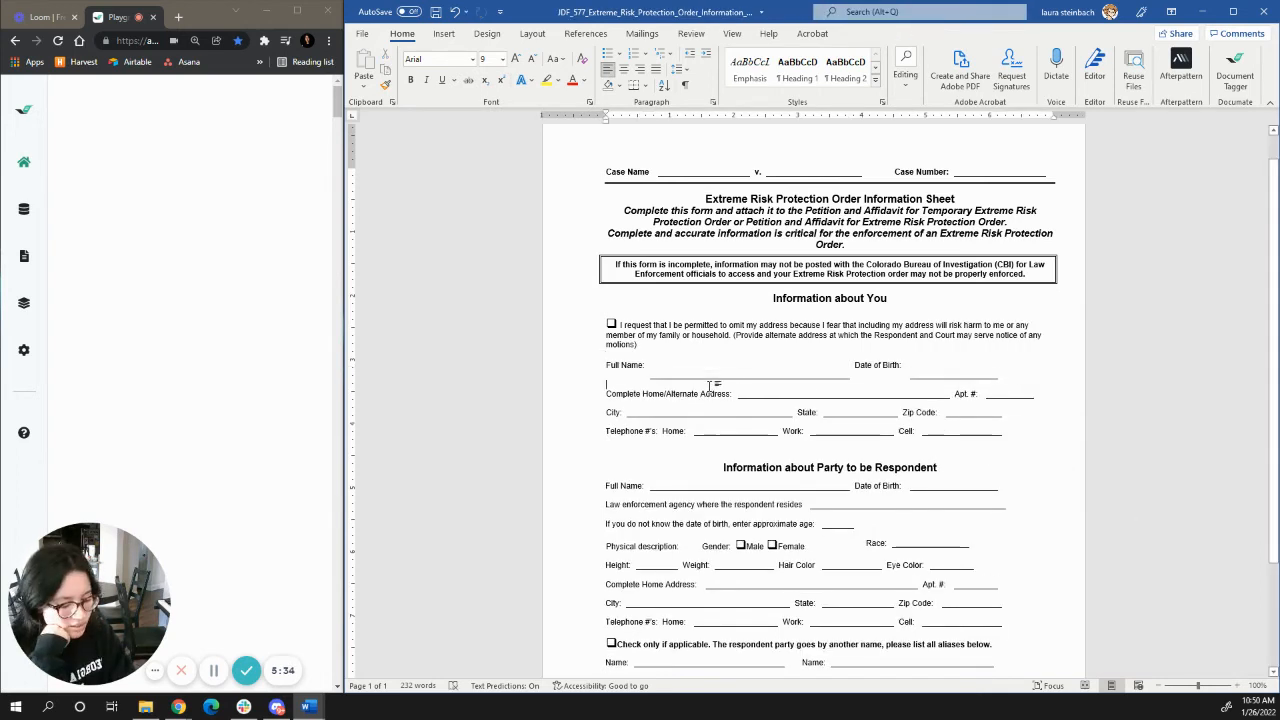
Step: Undo the row insertion and preceding line changes around the Full Name and Date of Birth table under "Information about You"
{"action": "key", "text": "ctrl+z"}
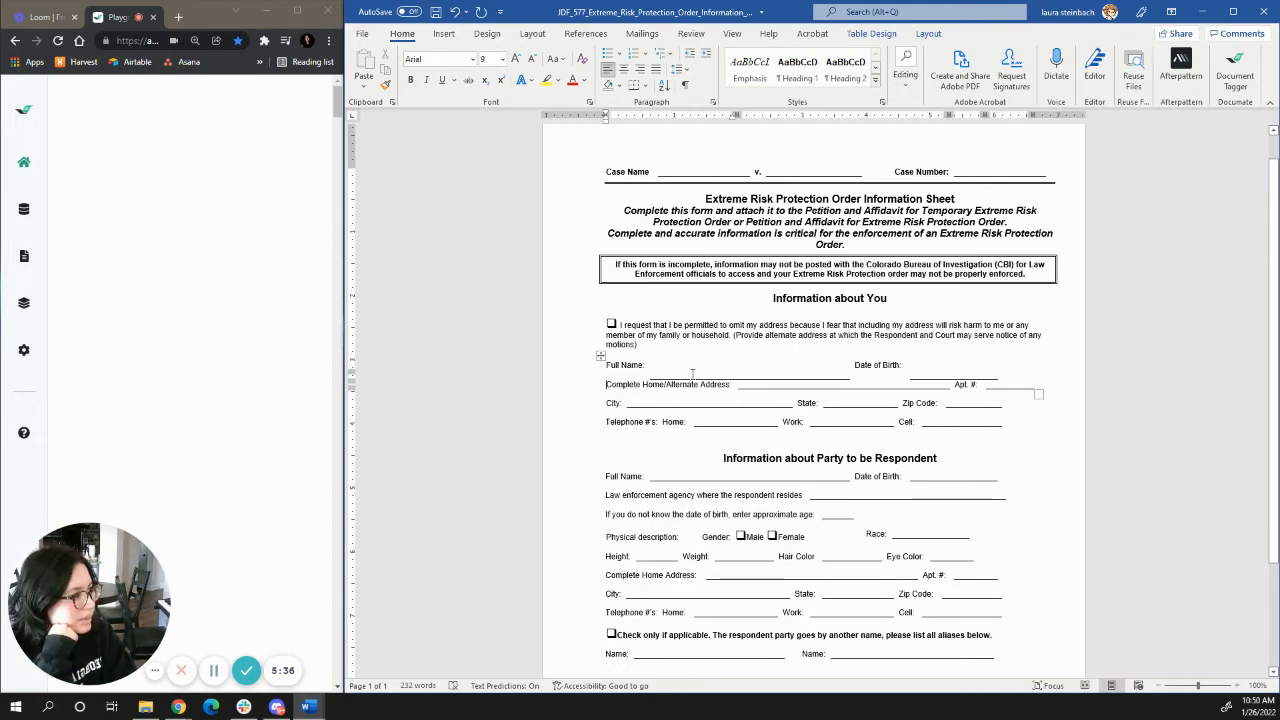
{"action": "left_click", "coordinate": [693, 375]}
{"action": "double_click", "coordinate": [743, 375]}
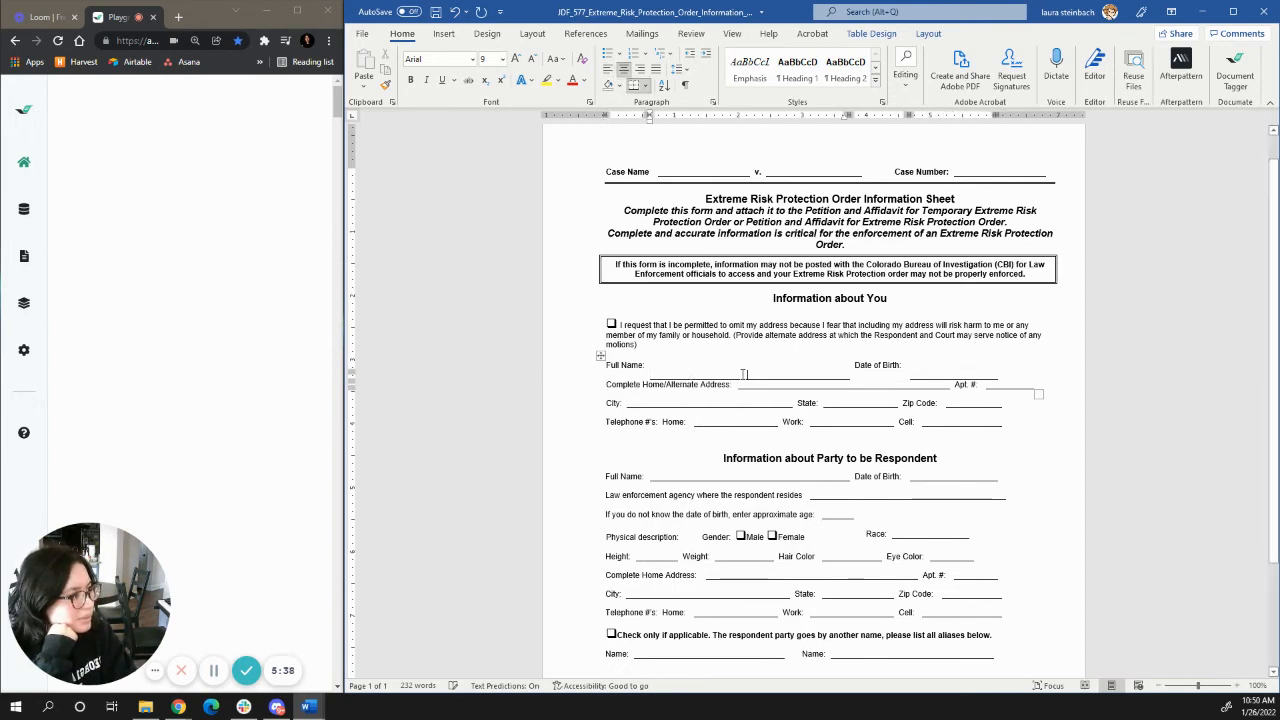
{"action": "triple_click", "coordinate": [743, 375]}
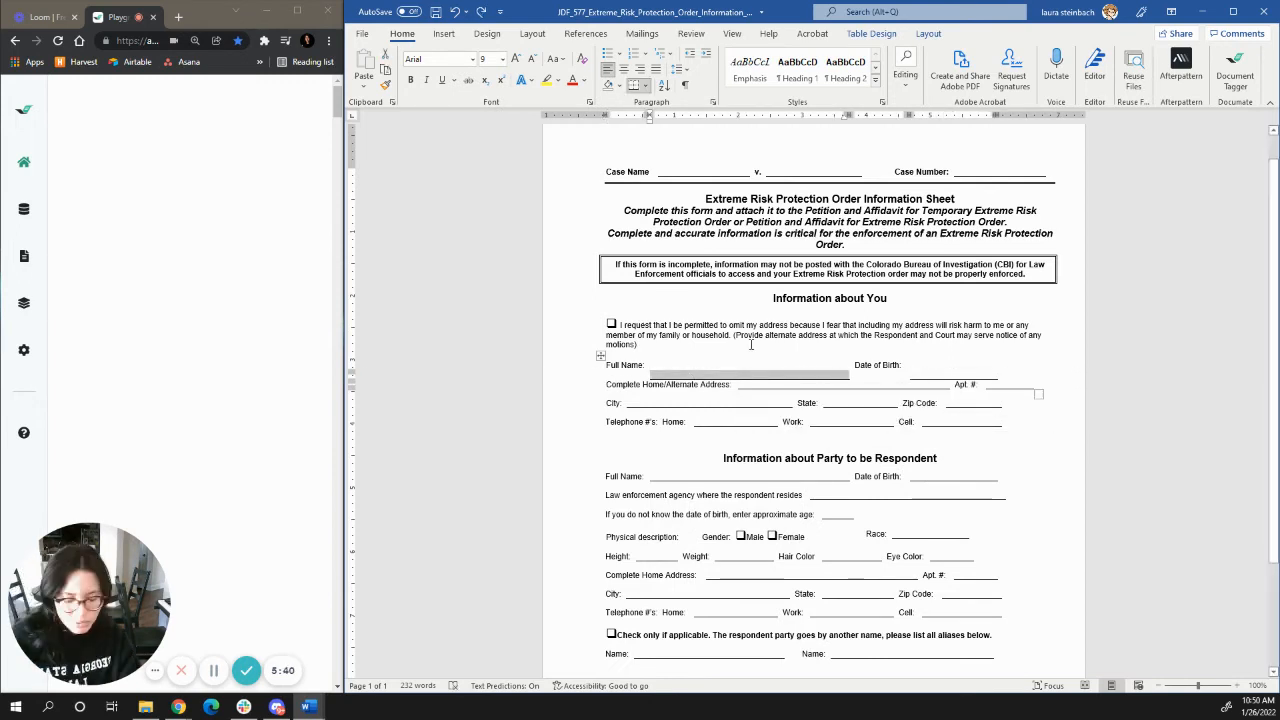
{"action": "key", "text": "ctrl+z"}
{"action": "key", "text": "ctrl+z"}
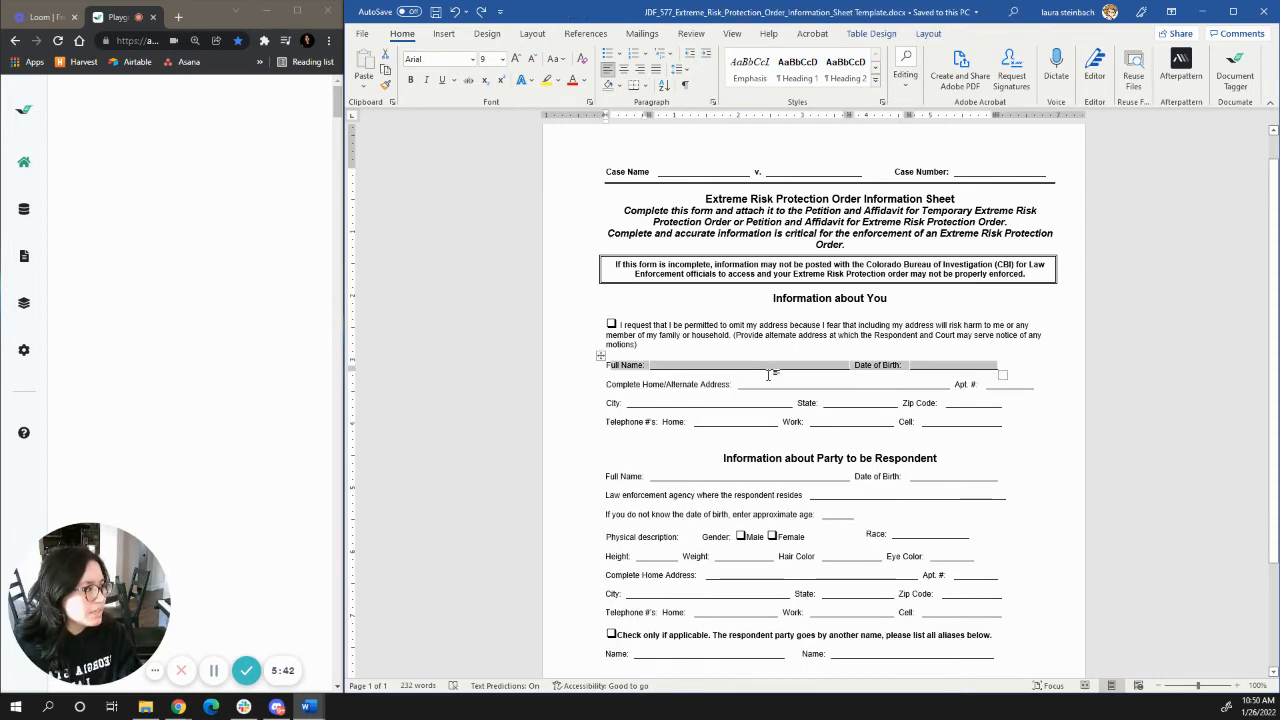
{"action": "left_click", "coordinate": [753, 375]}
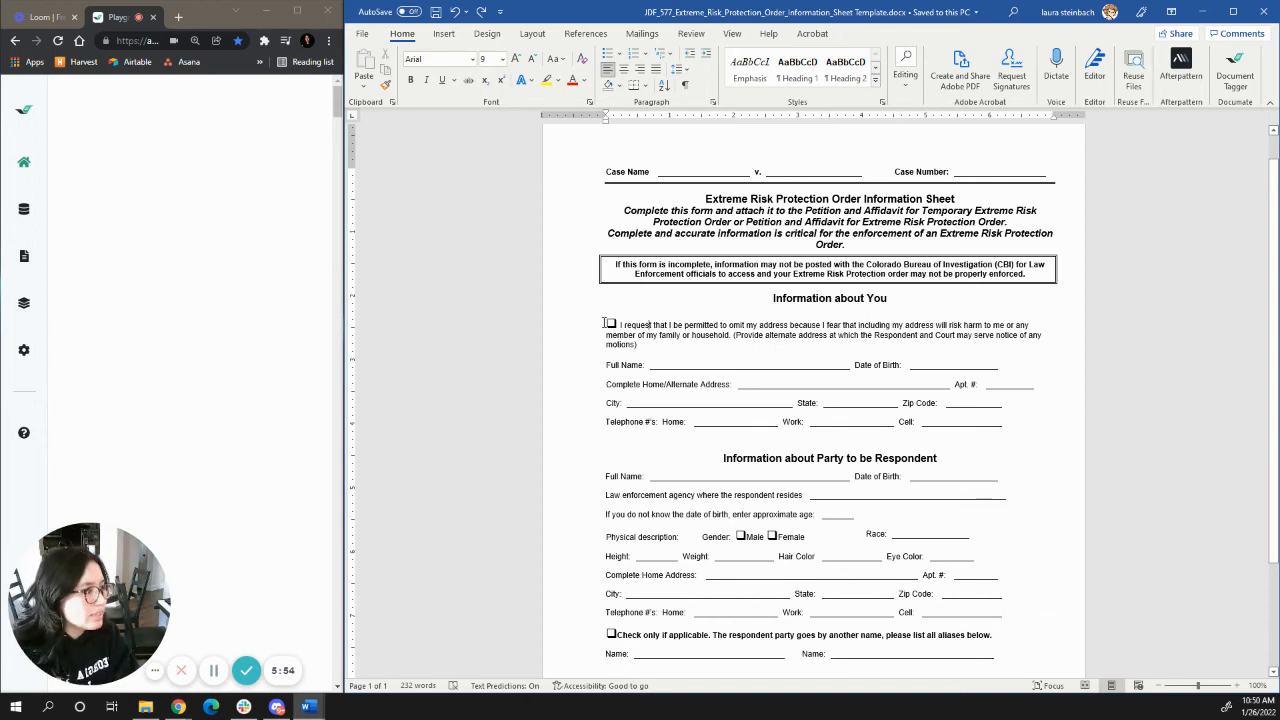
Step: Replace the Wingdings checkbox before "I request that I be permitted to omit my address" with a pasted ☐ character
{"action": "left_click_drag", "start_coordinate": [605, 323], "coordinate": [616, 323]}
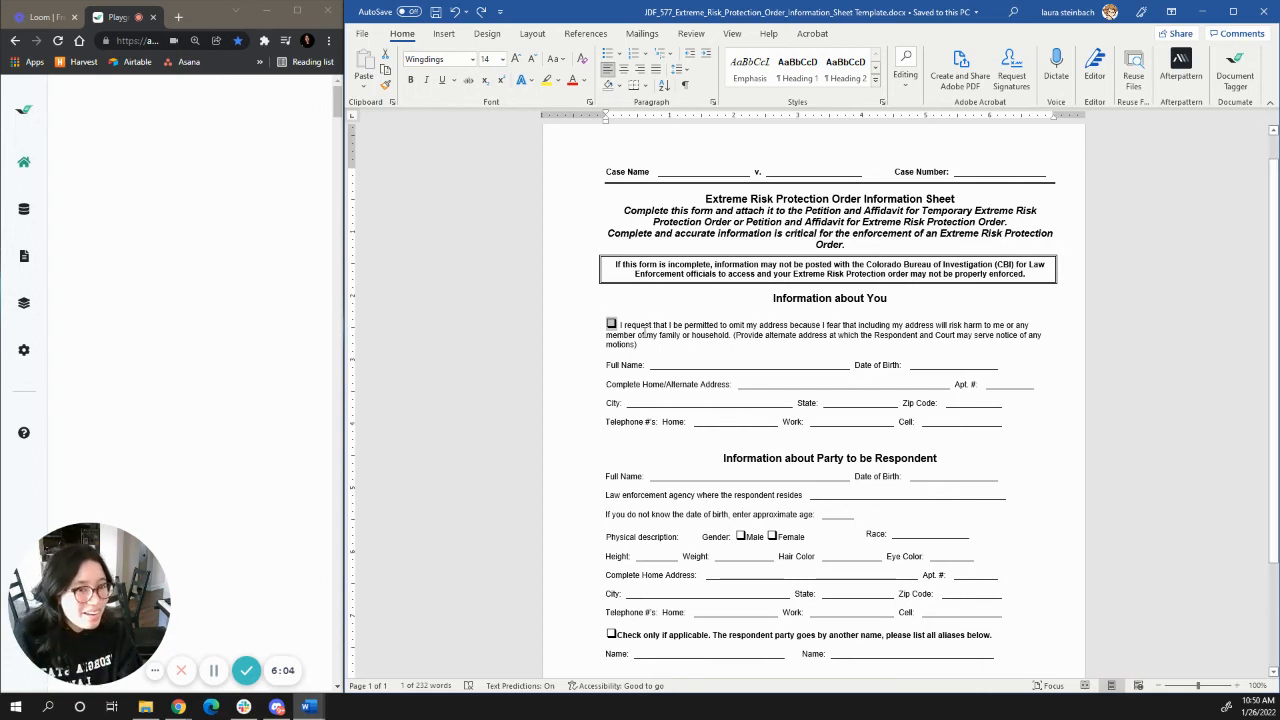
{"action": "left_click", "coordinate": [607, 326]}
{"action": "left_click_drag", "start_coordinate": [605, 325], "coordinate": [618, 325]}
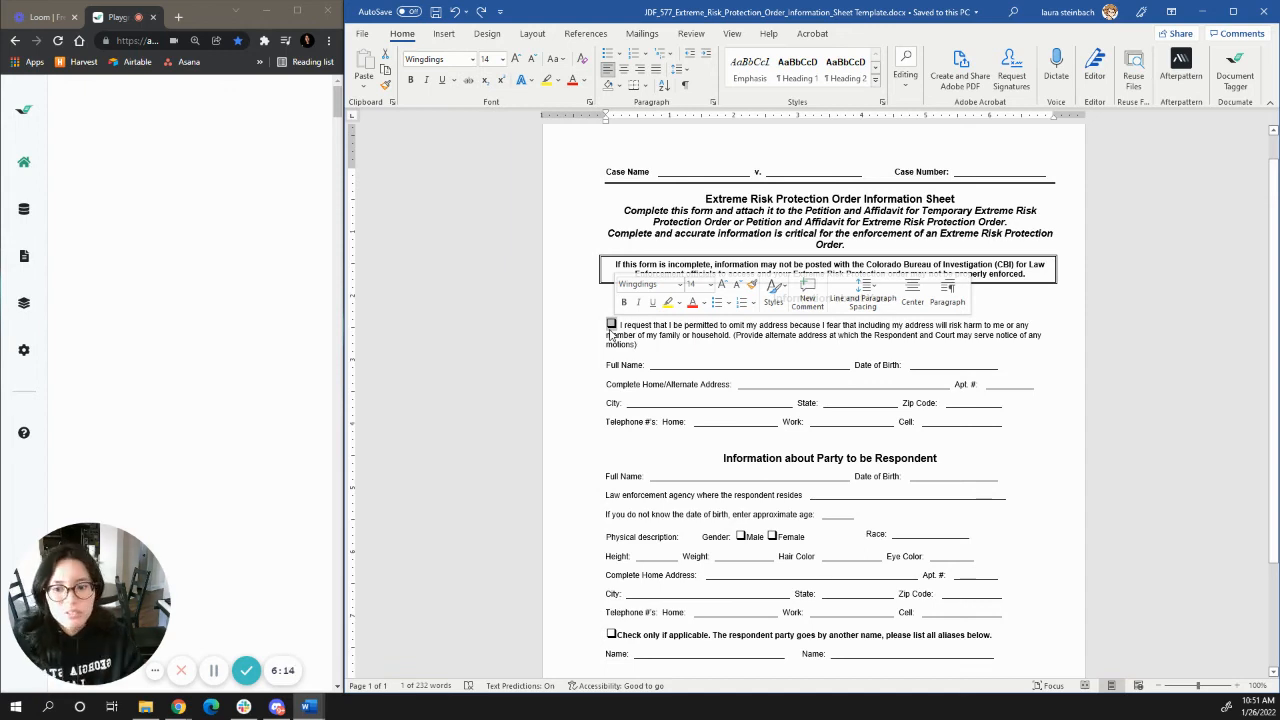
{"action": "key", "text": "alt+Tab"}
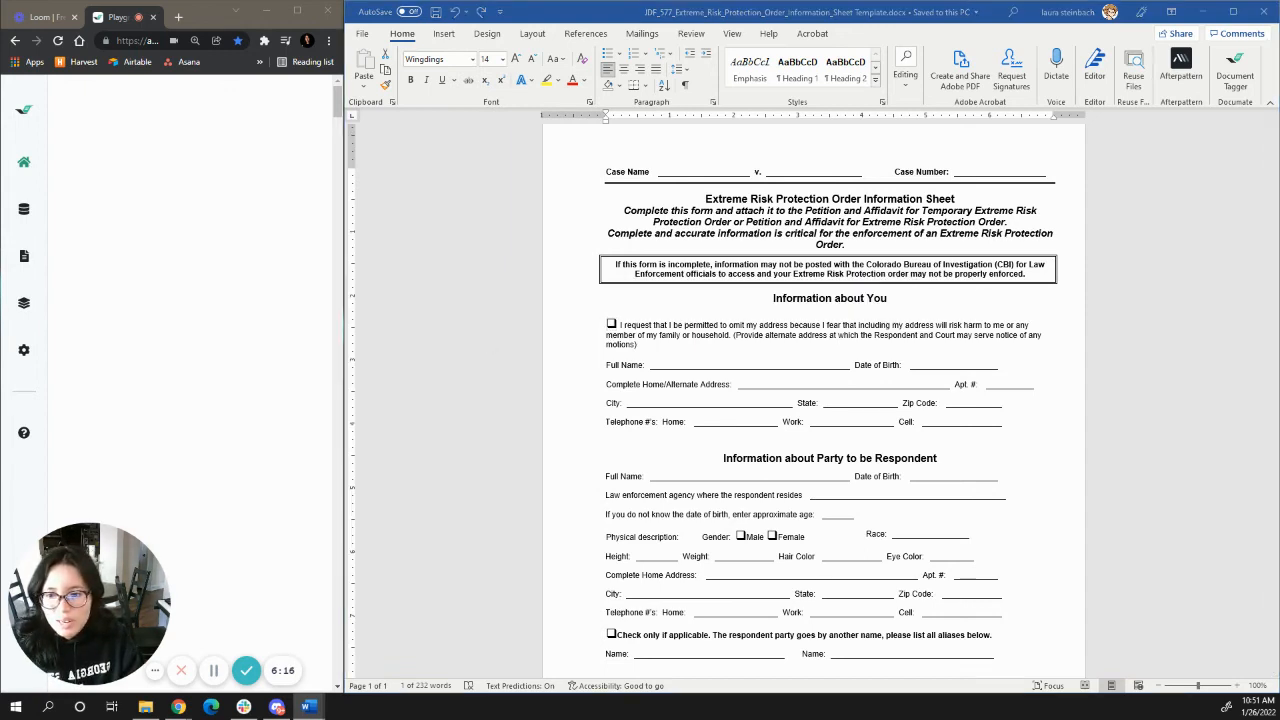
{"action": "left_click", "coordinate": [607, 325]}
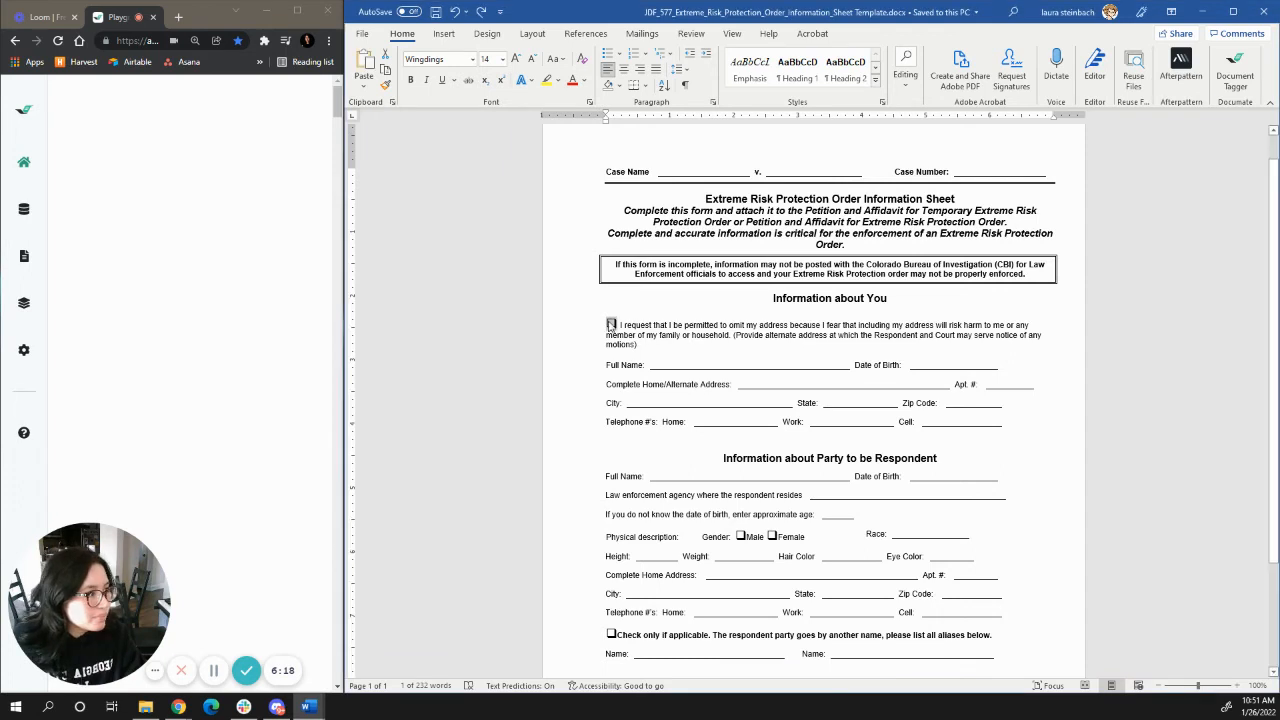
{"action": "key", "text": "ctrl+v"}
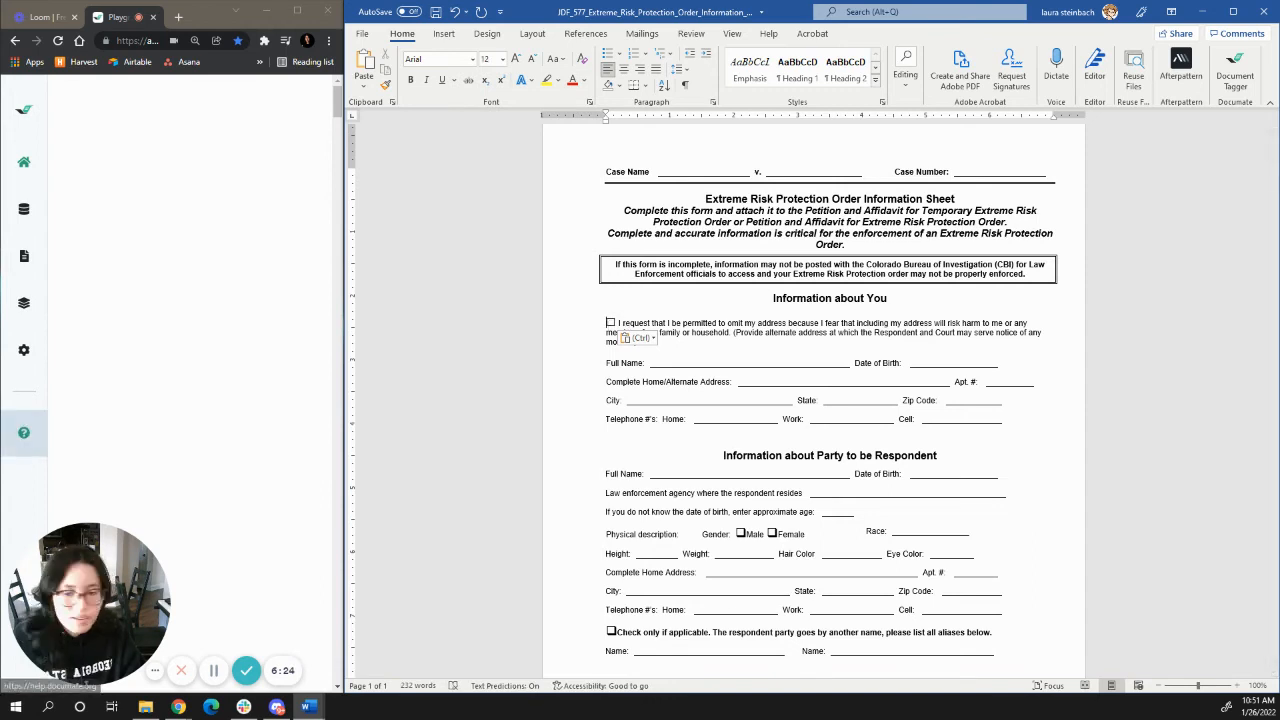
Step: Paste a checked box character ☒ directly in front of the ☐ before "I request that I be permitted"
{"action": "left_click", "coordinate": [213, 671]}
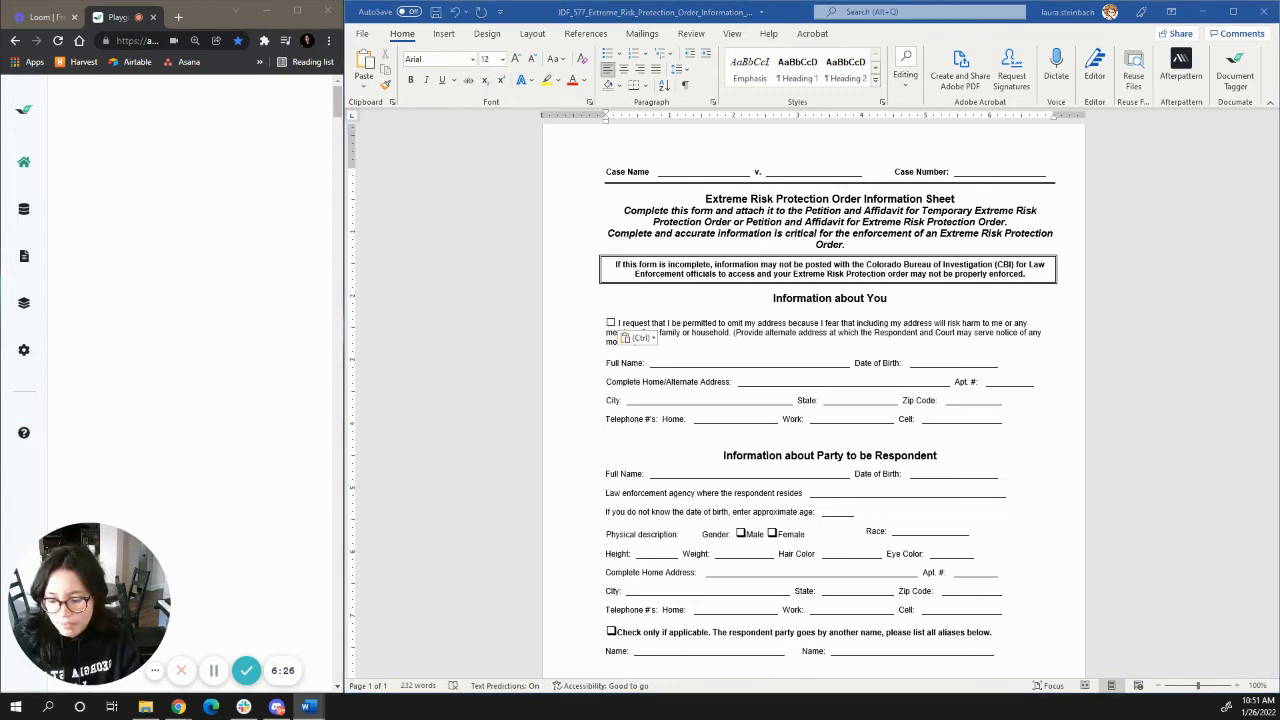
{"action": "left_click", "coordinate": [607, 321]}
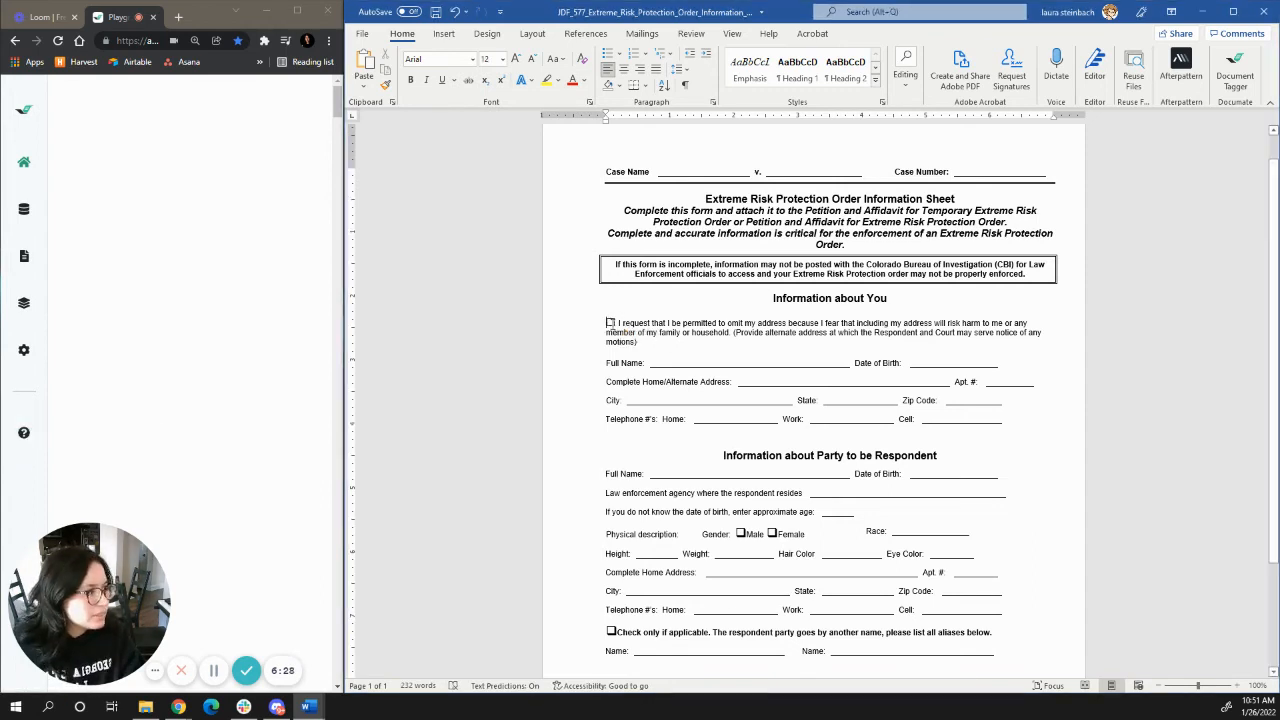
{"action": "key", "text": "ctrl+v"}
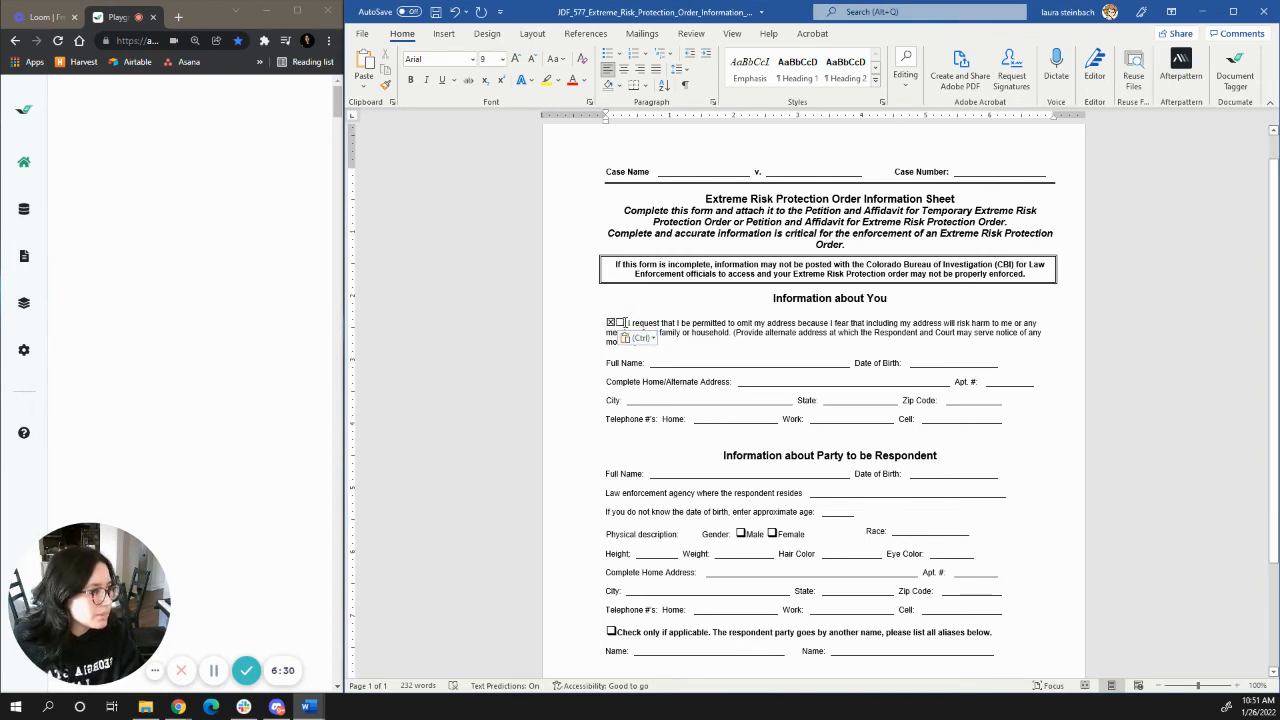
Step: Copy the ☒☐ pair before "I request" and paste it over the Male and Female checkboxes on the Gender line
{"action": "double_click", "coordinate": [610, 323]}
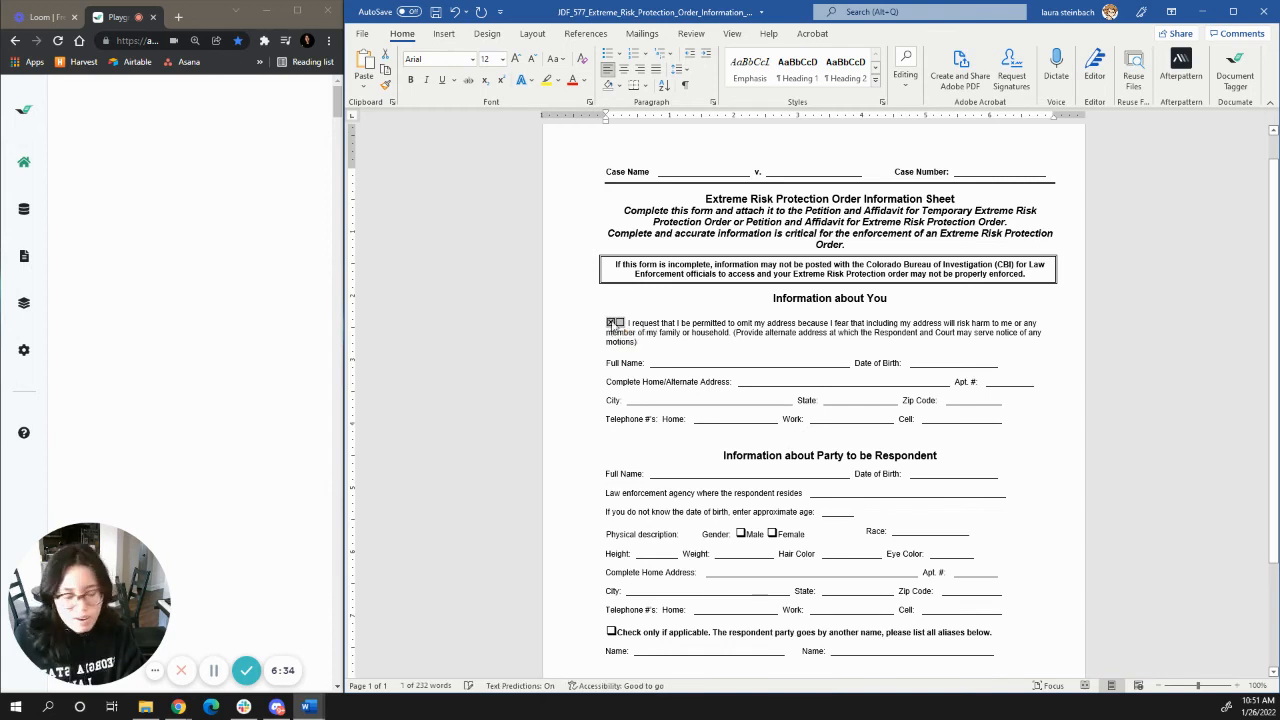
{"action": "left_click", "coordinate": [663, 323]}
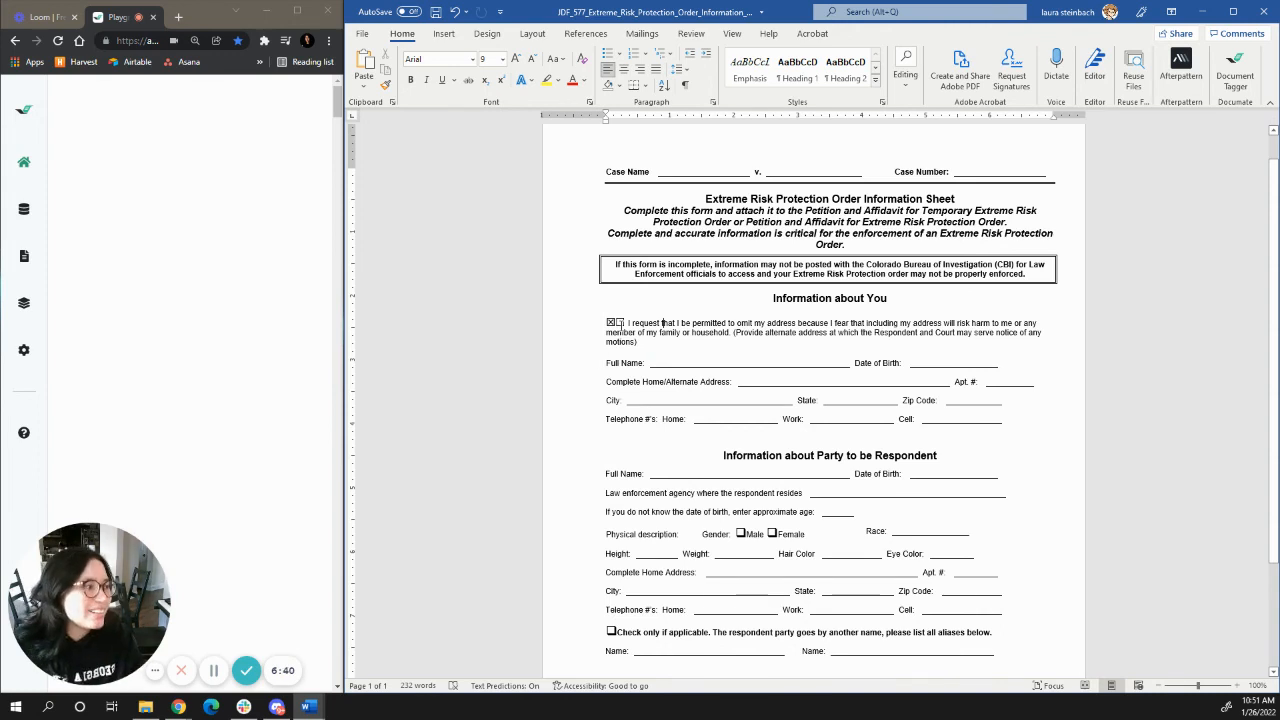
{"action": "double_click", "coordinate": [612, 323]}
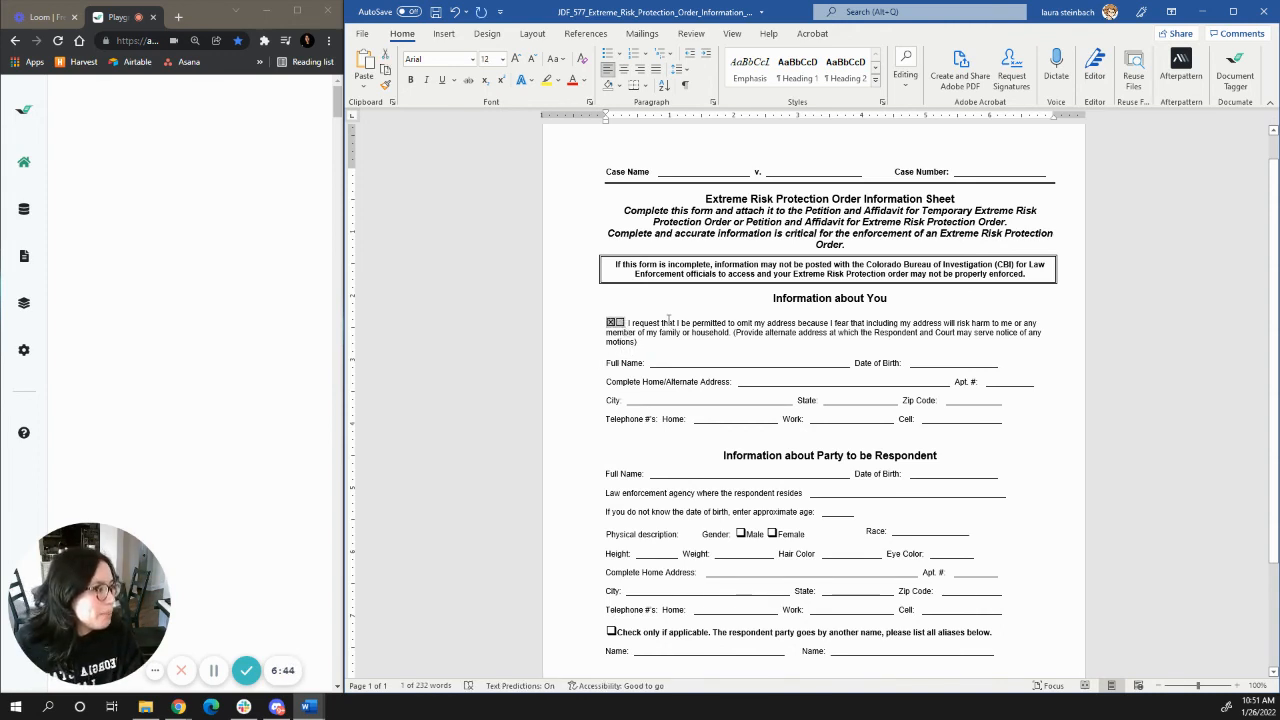
{"action": "scroll", "coordinate": [726, 461], "scroll_direction": "down", "scroll_amount": 1}
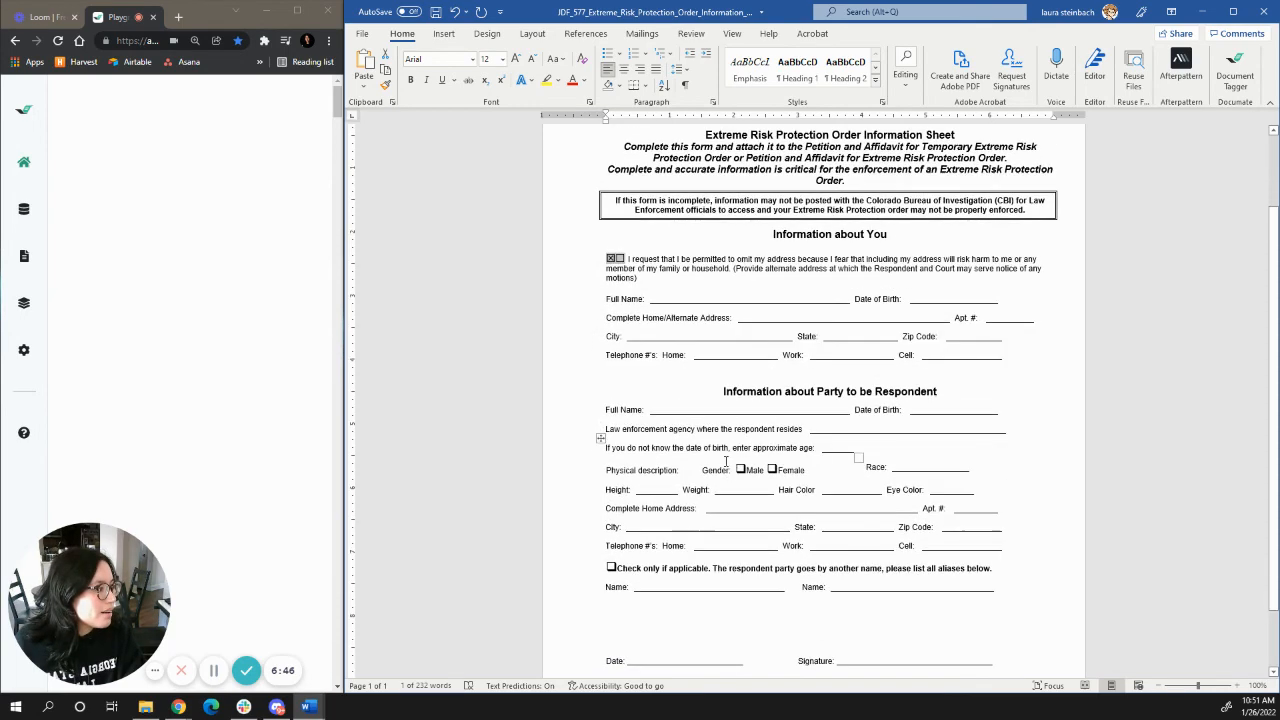
{"action": "double_click", "coordinate": [741, 469]}
{"action": "type", "text": "☒☐"}
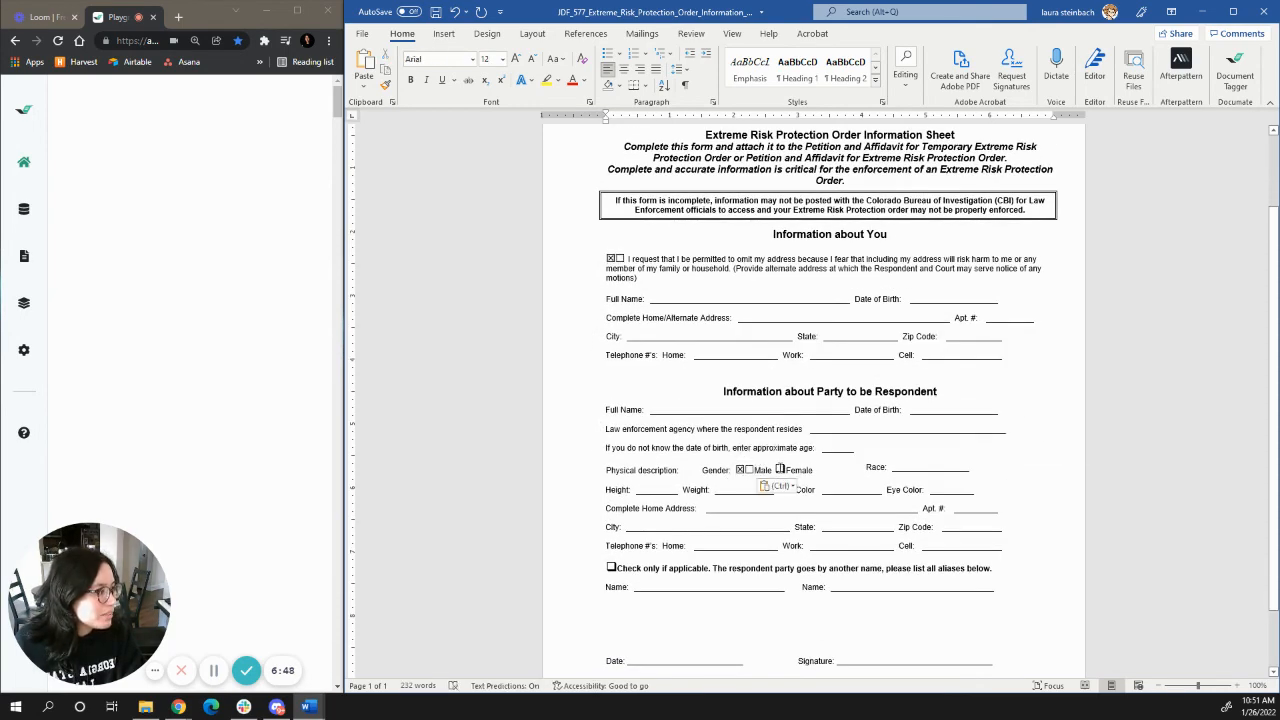
{"action": "double_click", "coordinate": [781, 470]}
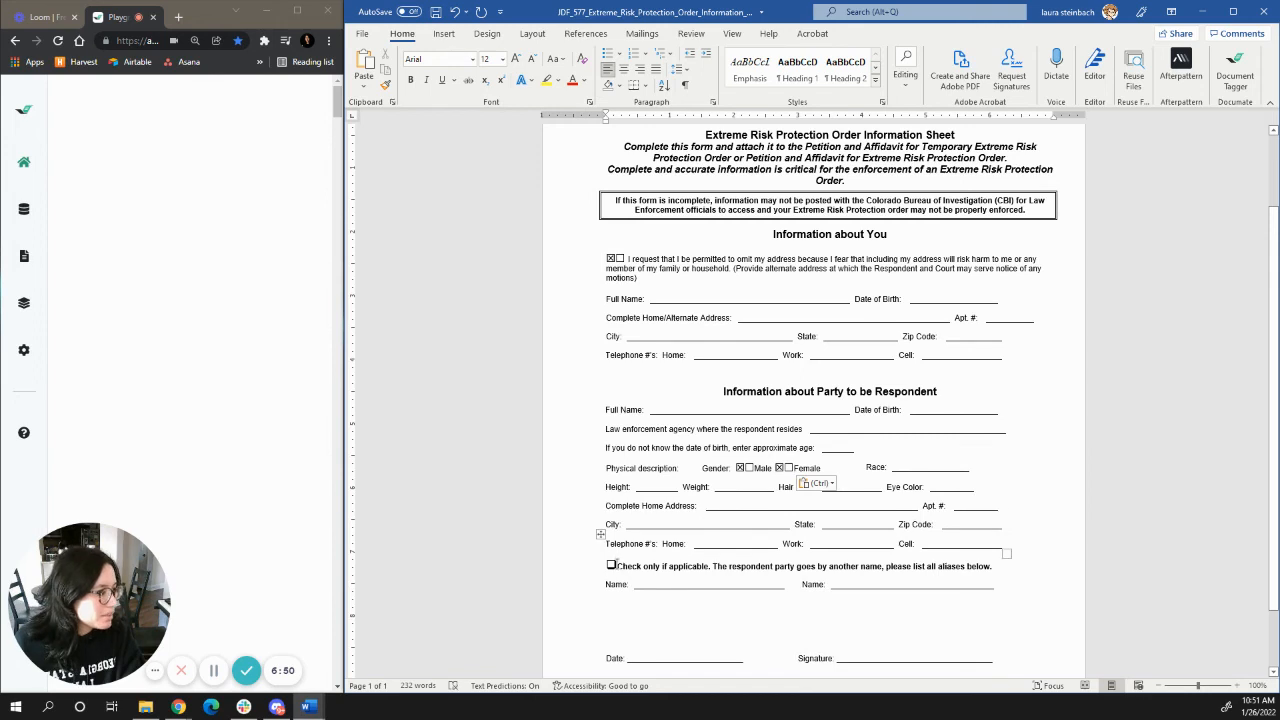
Step: Replace the checkbox before "Check only if applicable" with the ☒☐ pair
{"action": "double_click", "coordinate": [610, 566]}
{"action": "type", "text": "☒☐"}
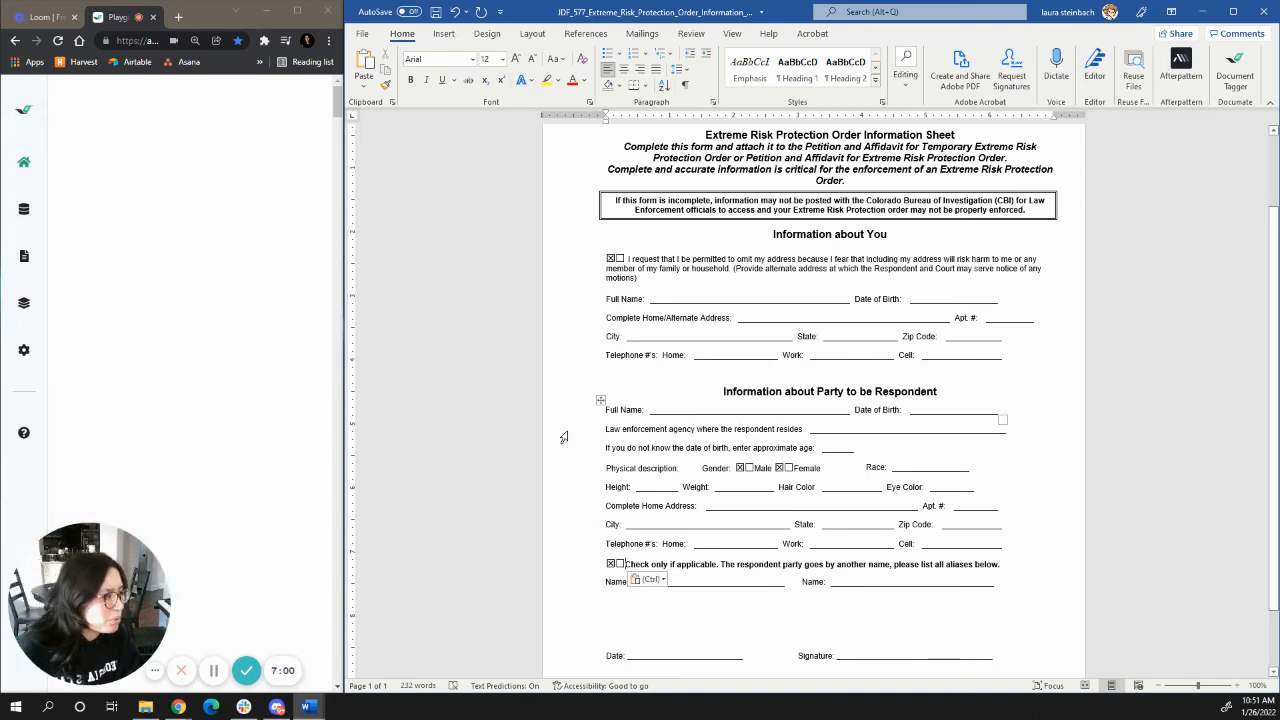
{"action": "scroll", "coordinate": [755, 549], "scroll_direction": "up", "scroll_amount": 2}
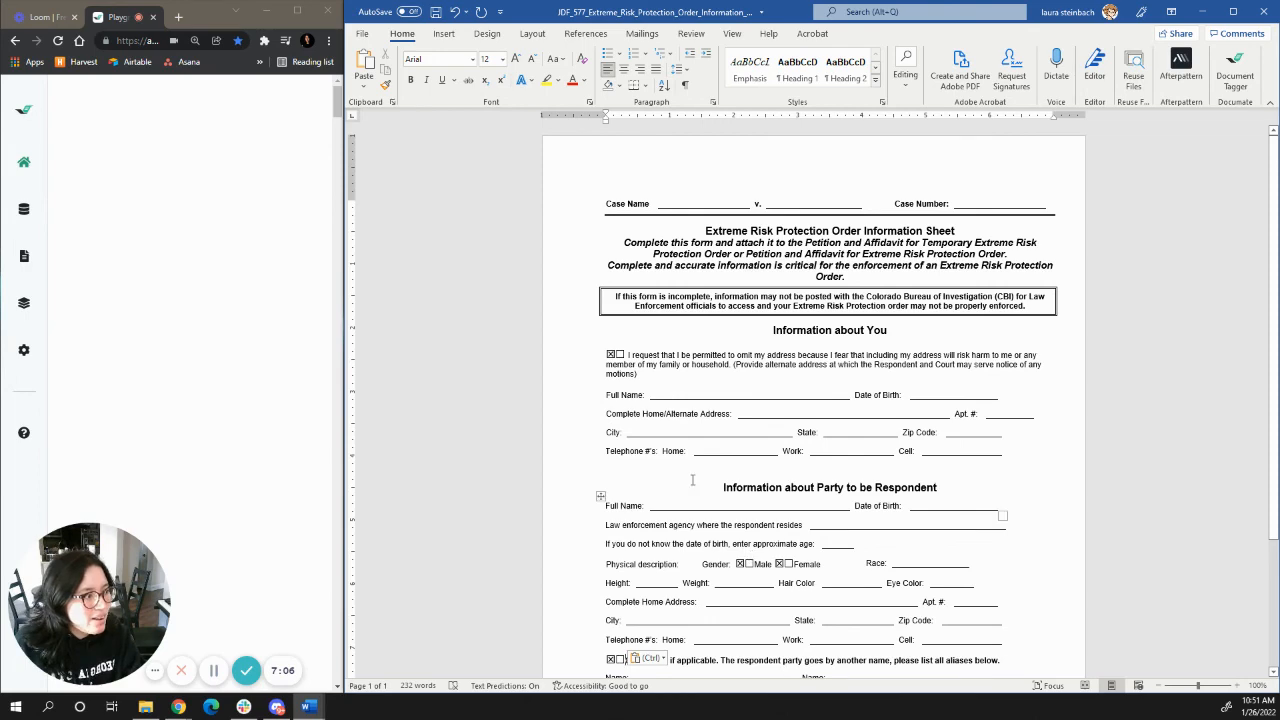
{"action": "scroll", "coordinate": [695, 479], "scroll_direction": "down", "scroll_amount": 1}
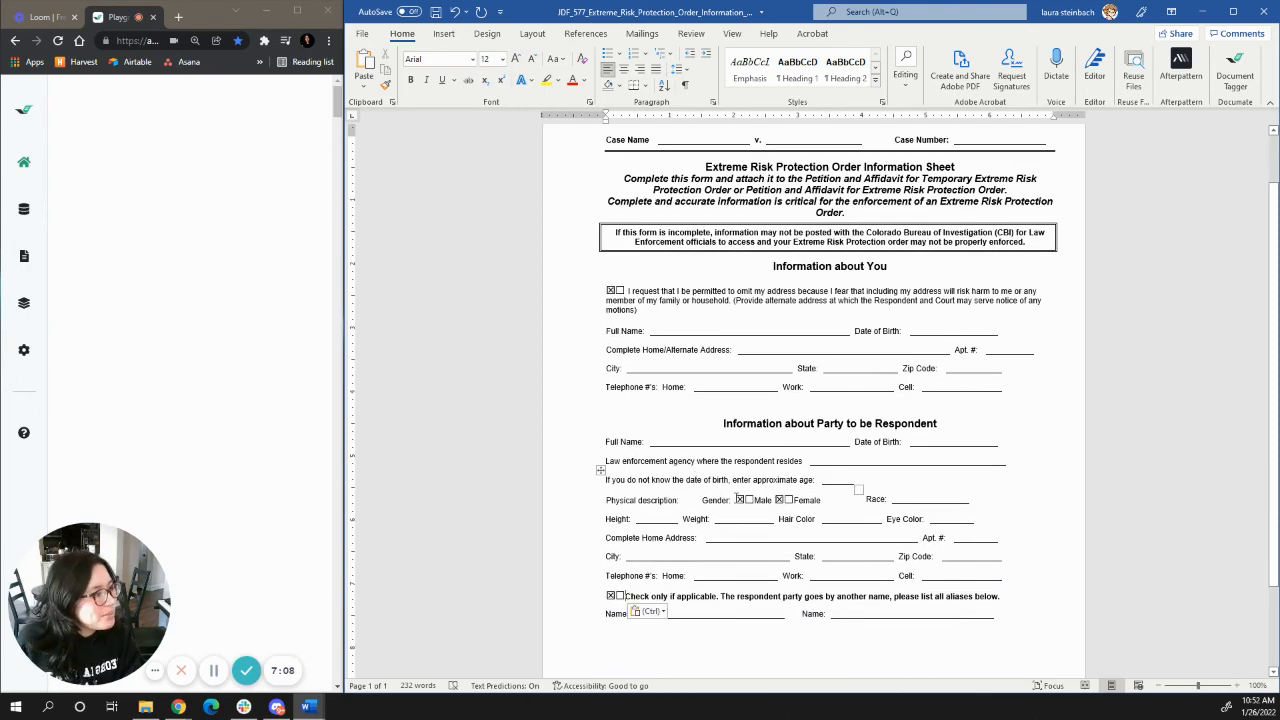